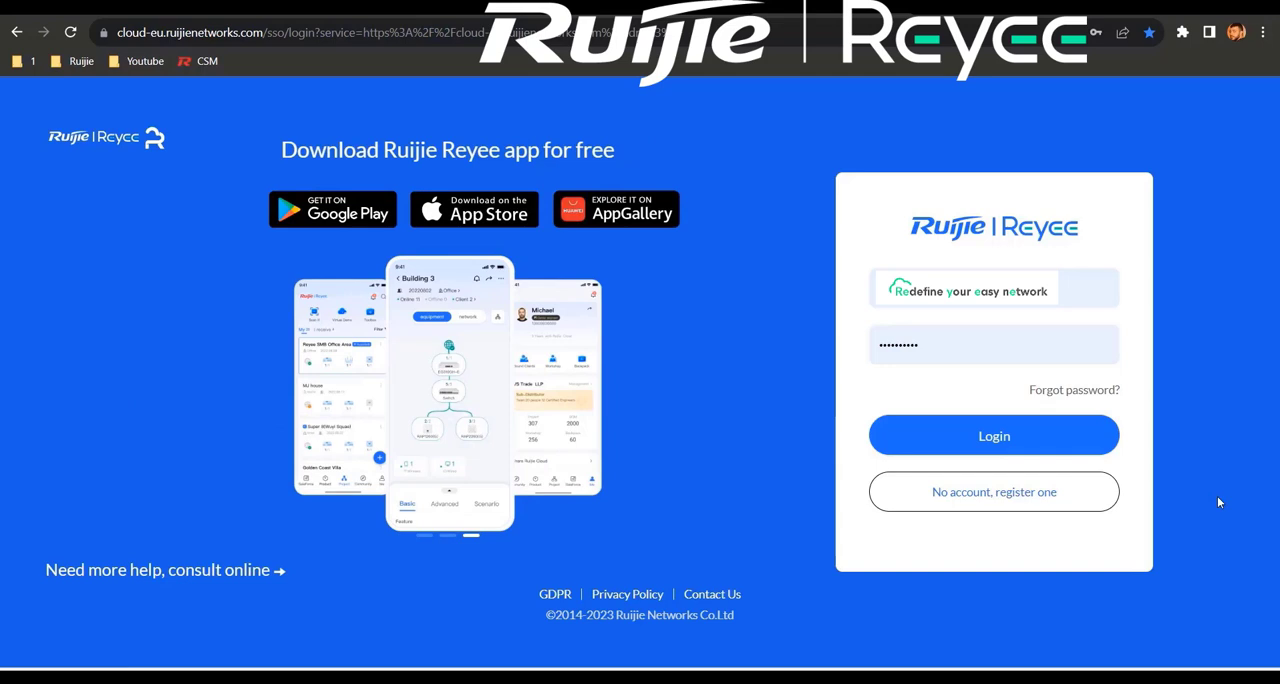
Step: Log in to the cloud account and add a device group named "Ruijie Test" to the Ruijie Office project
{"action": "left_click", "coordinate": [1008, 450]}
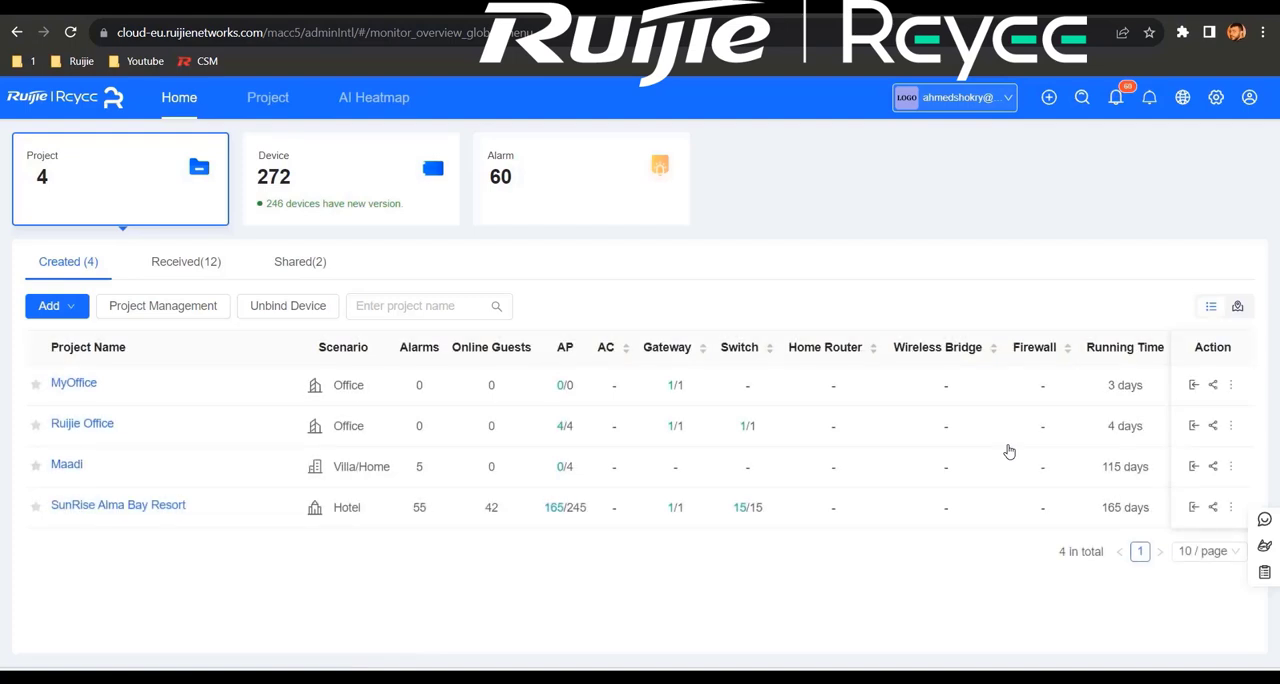
{"action": "left_click", "coordinate": [166, 313]}
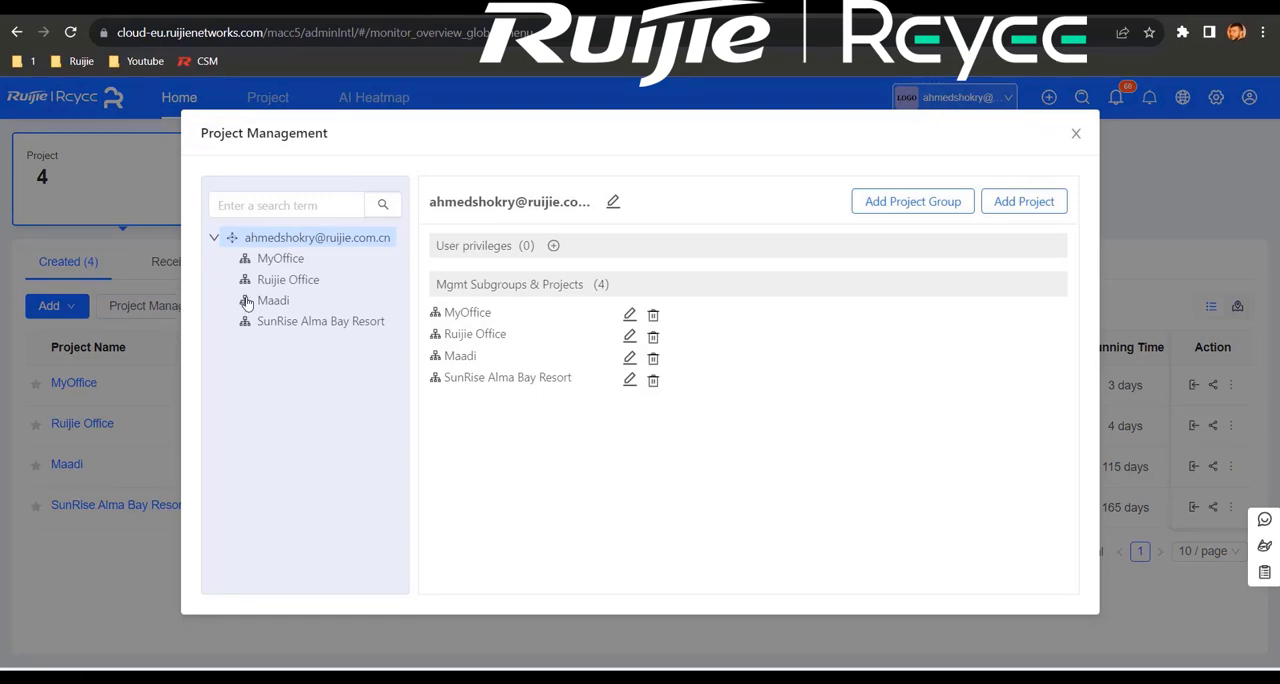
{"action": "left_click", "coordinate": [291, 288]}
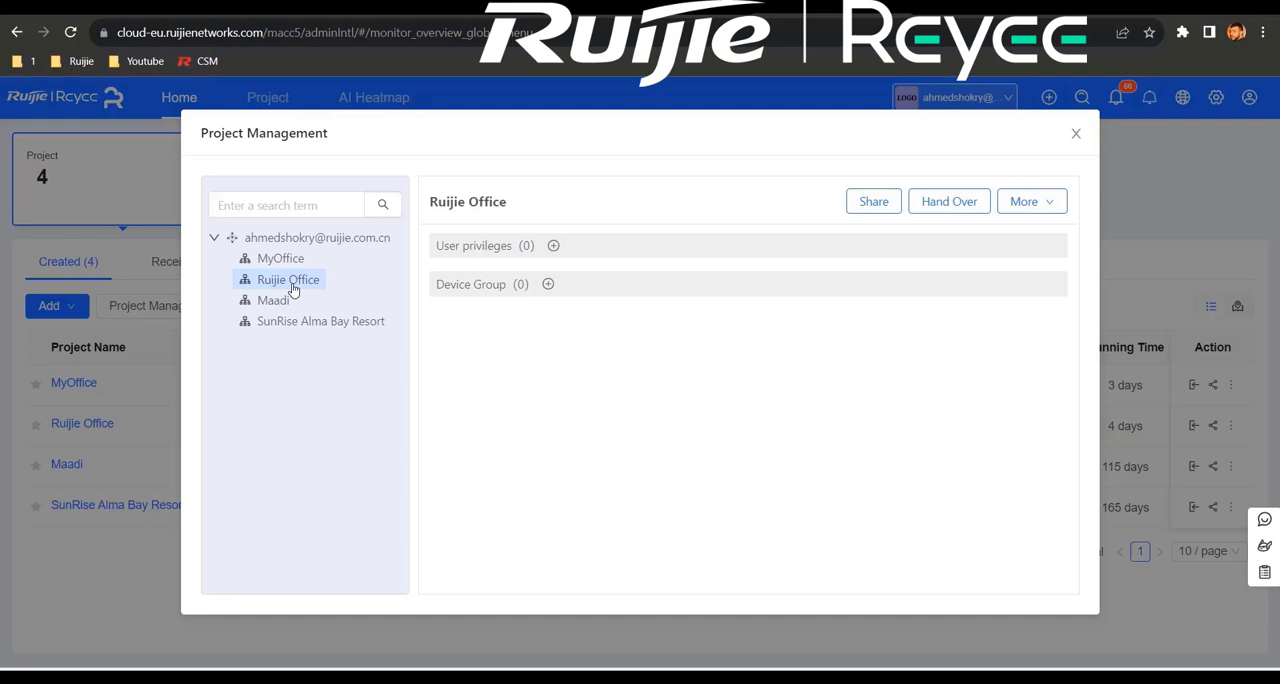
{"action": "left_click", "coordinate": [549, 285]}
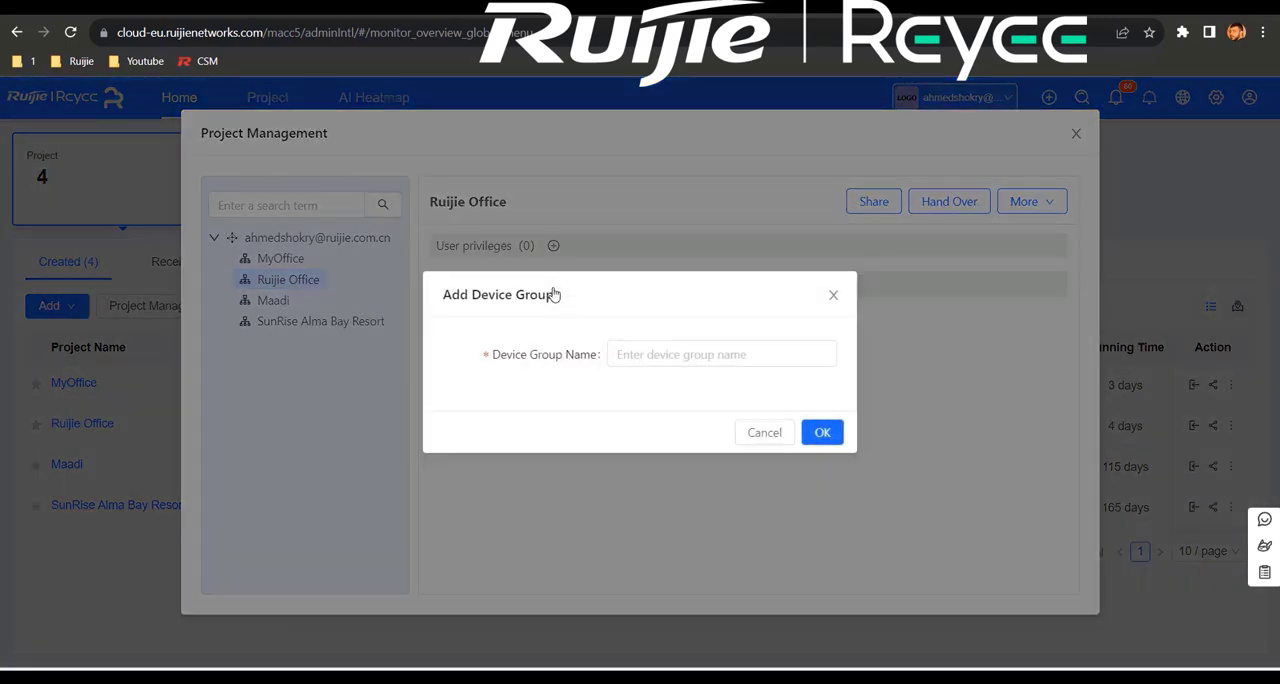
{"action": "left_click", "coordinate": [628, 355]}
{"action": "type", "text": "Ruijie Test"}
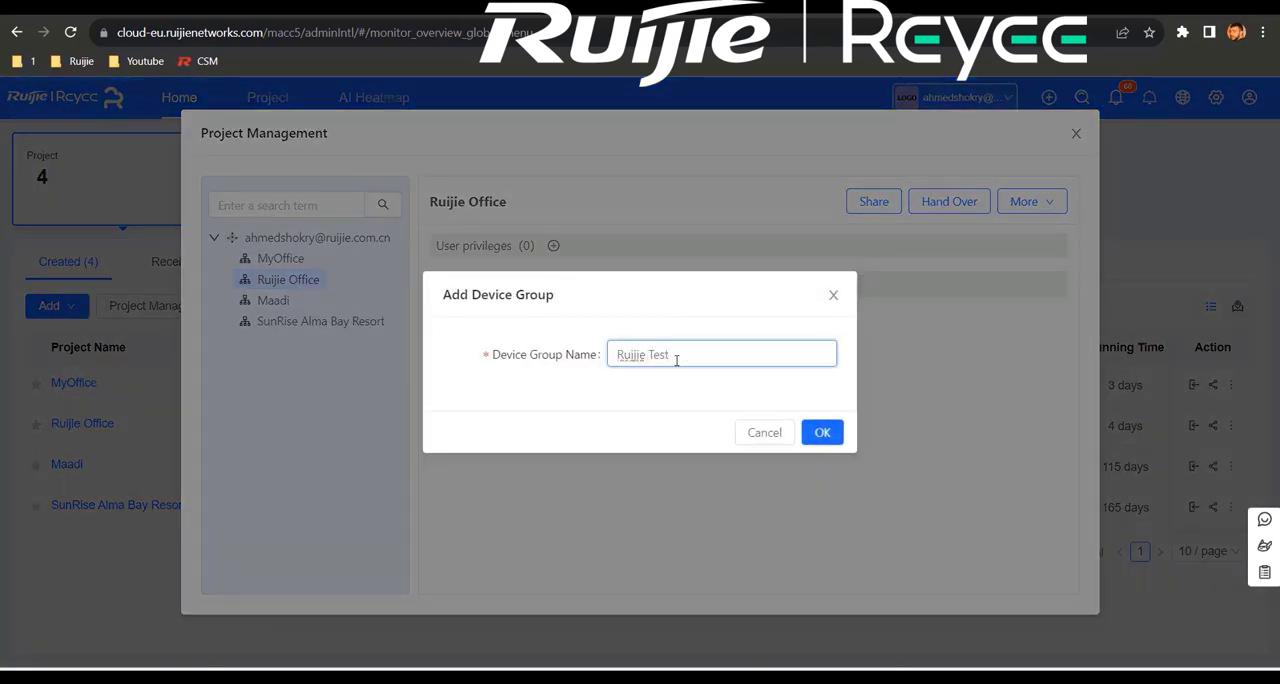
{"action": "left_click", "coordinate": [824, 436]}
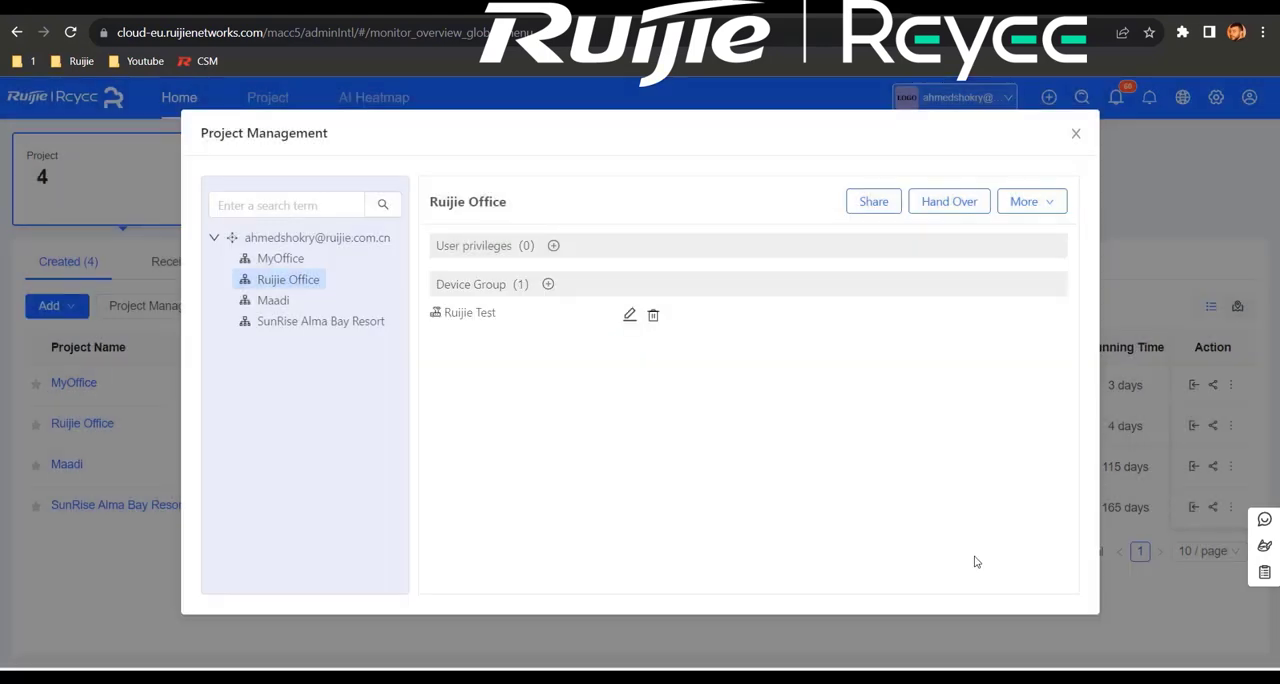
{"action": "left_click", "coordinate": [1076, 133]}
Step: Move the RAP1200(F) and RAP2260(G) access points of the Ruijie Office project into the Ruijie Test group
{"action": "left_click", "coordinate": [90, 425]}
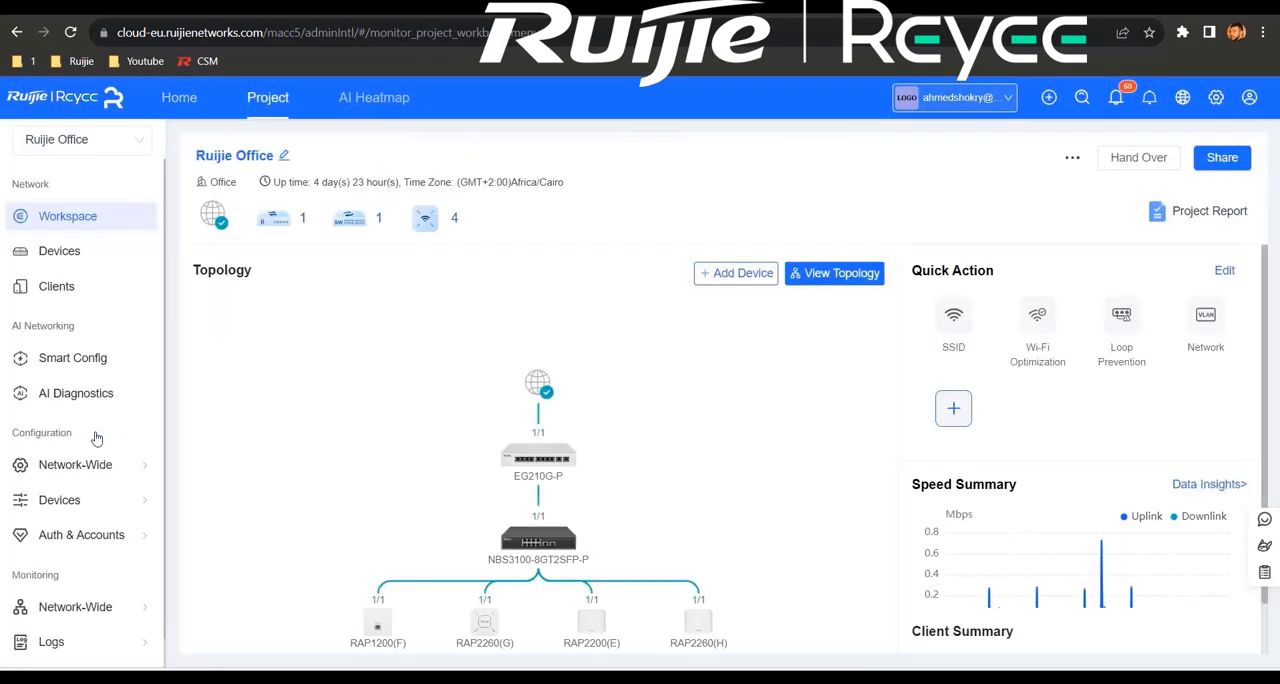
{"action": "left_click", "coordinate": [60, 251]}
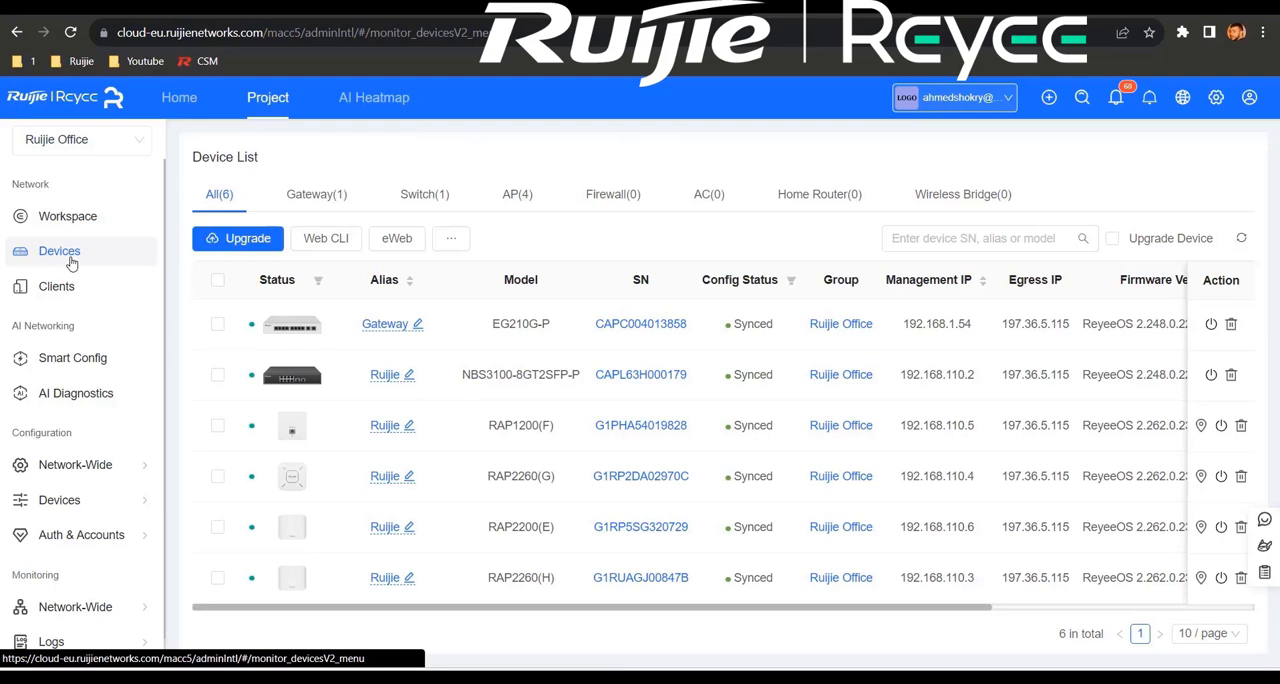
{"action": "left_click", "coordinate": [514, 197]}
{"action": "left_click", "coordinate": [217, 362]}
{"action": "left_click", "coordinate": [217, 413]}
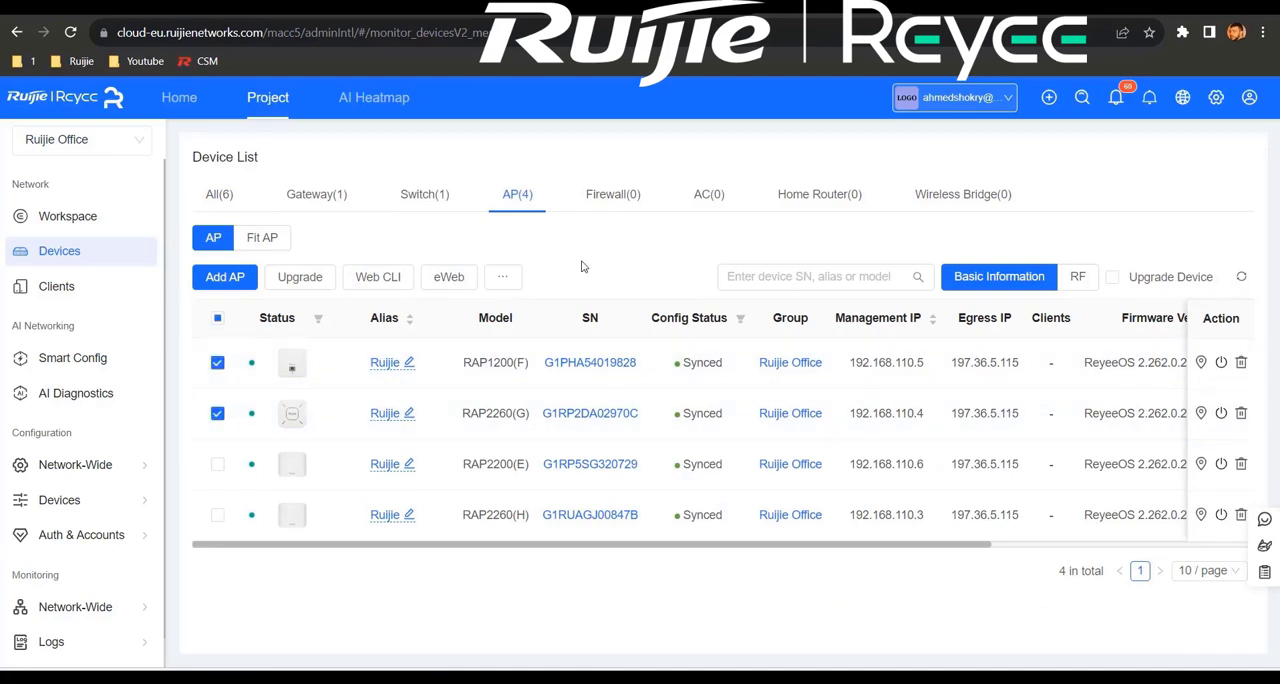
{"action": "left_click", "coordinate": [510, 283]}
{"action": "left_click", "coordinate": [520, 310]}
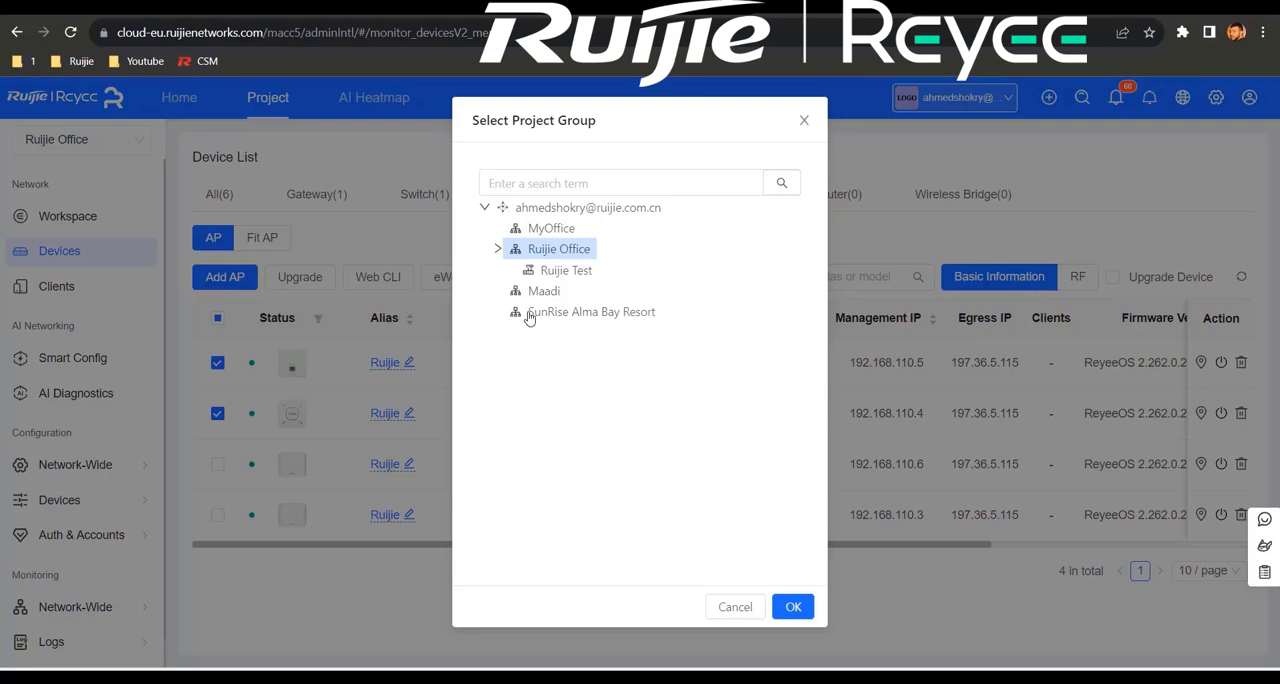
{"action": "left_click", "coordinate": [571, 273]}
{"action": "left_click", "coordinate": [791, 607]}
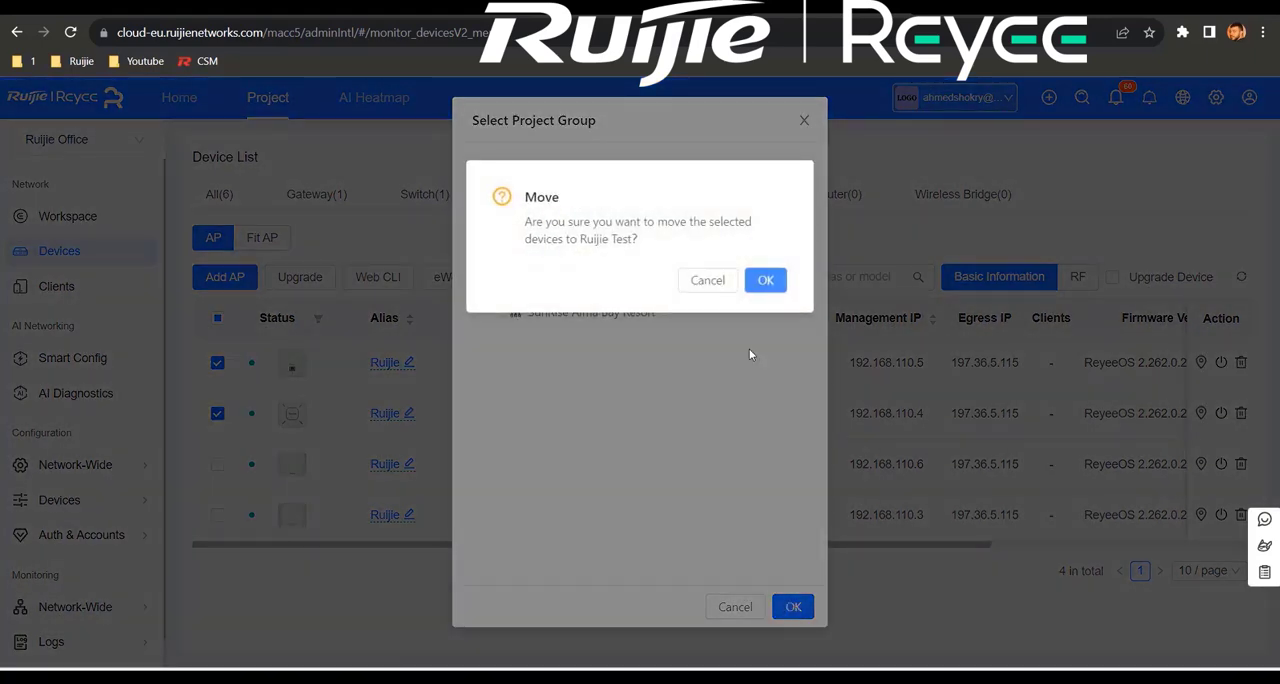
{"action": "left_click", "coordinate": [765, 283]}
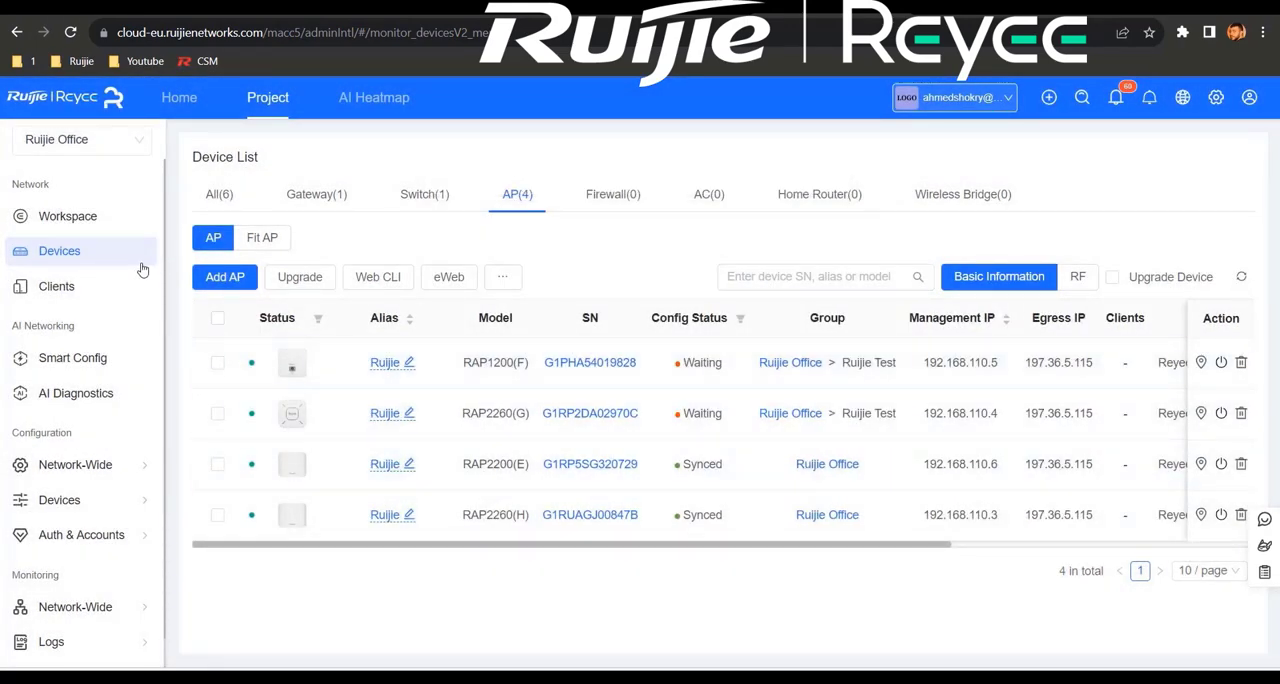
Step: Begin a new SSID for the Ruijie Test group and name it "Ruijie Cloud"
{"action": "left_click", "coordinate": [72, 213]}
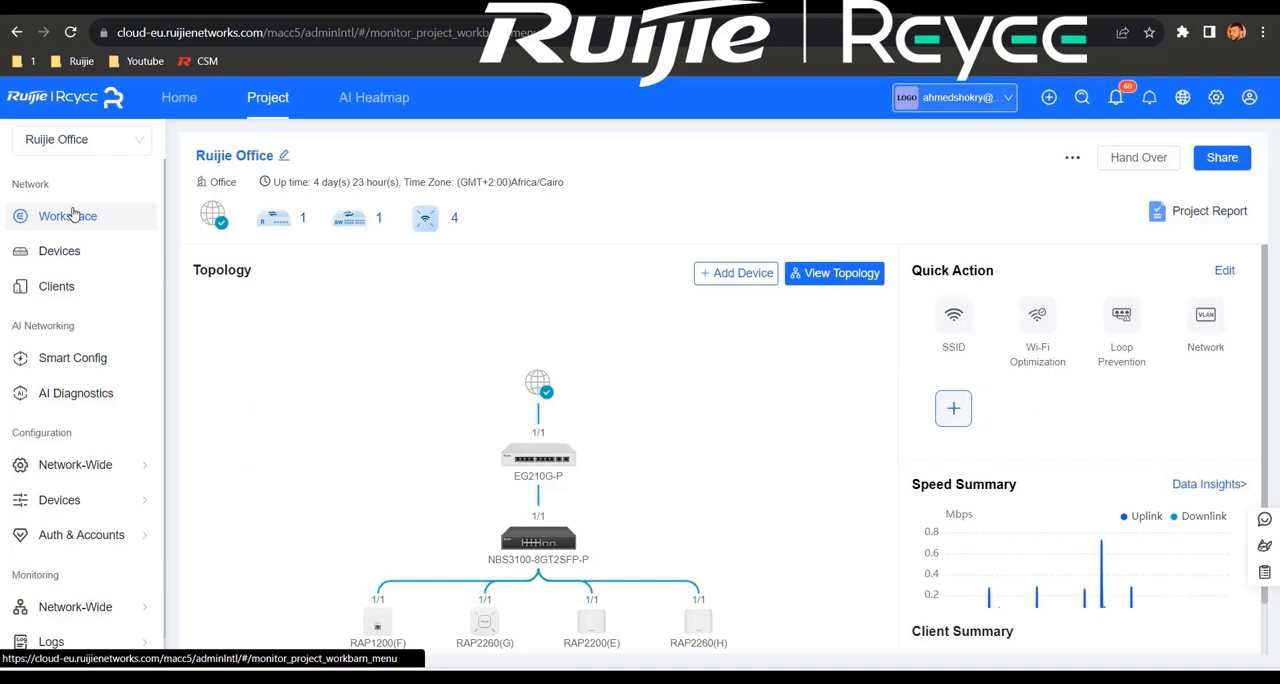
{"action": "left_click", "coordinate": [957, 320]}
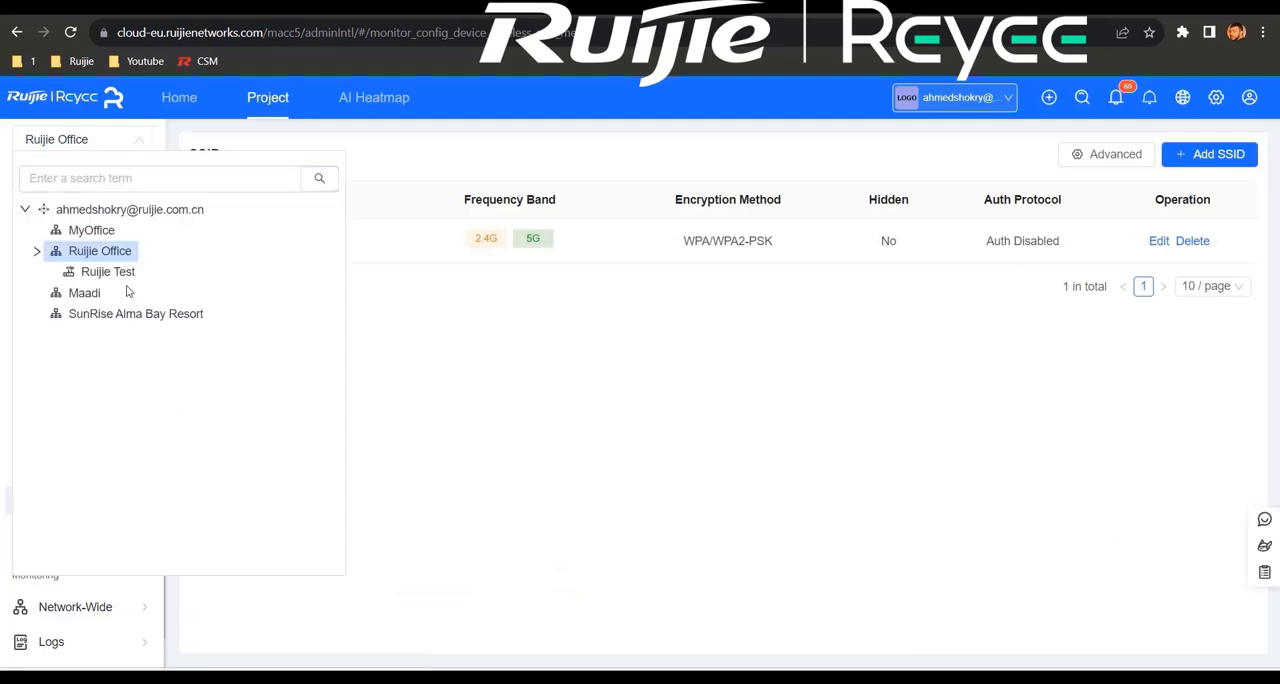
{"action": "left_click", "coordinate": [107, 272]}
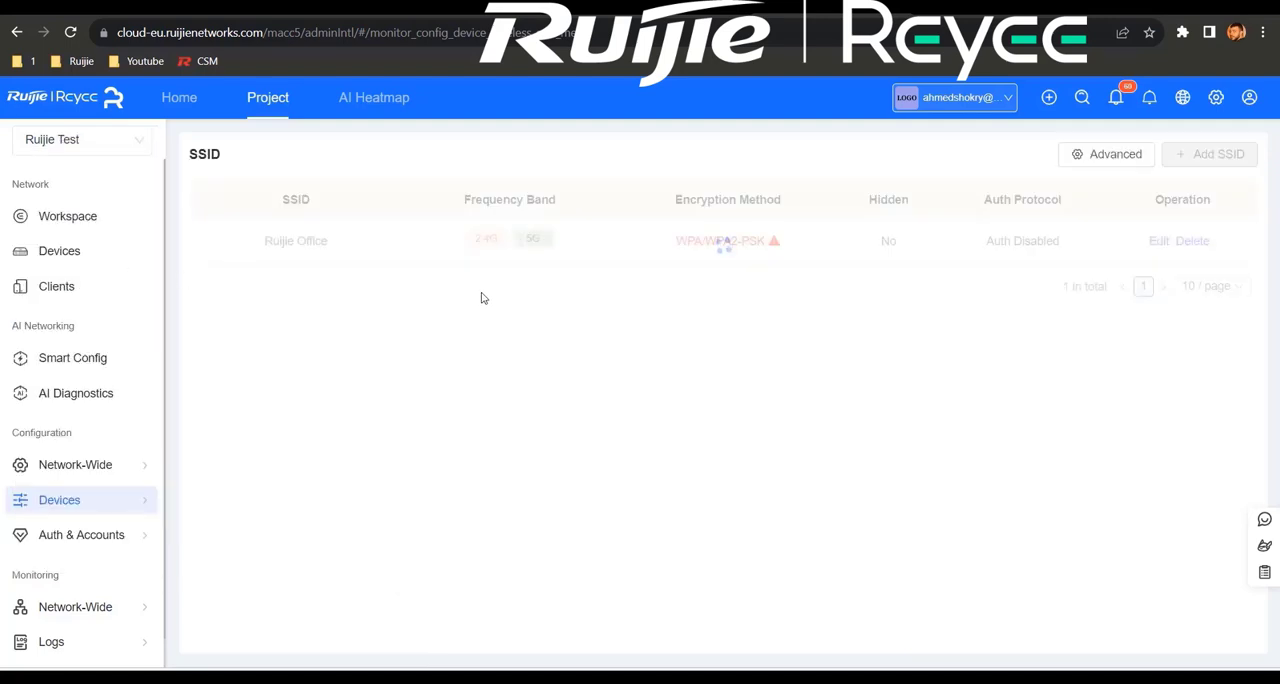
{"action": "left_click", "coordinate": [1206, 155]}
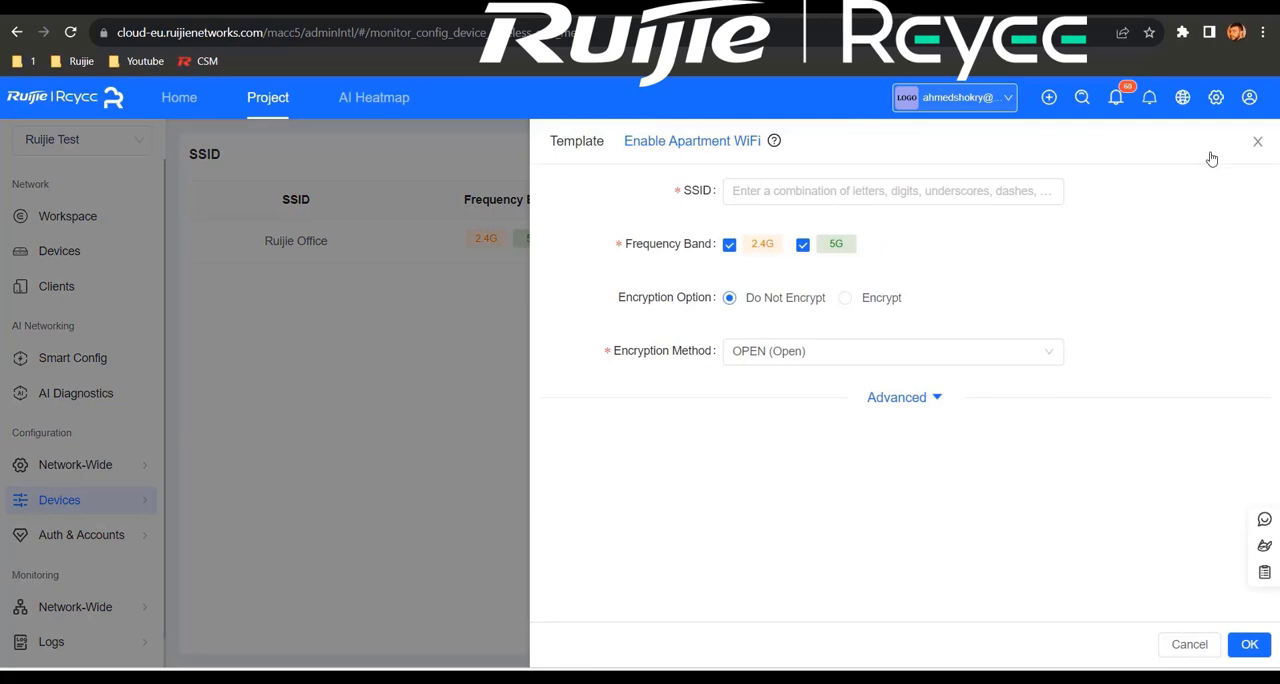
{"action": "left_click", "coordinate": [954, 203]}
{"action": "type", "text": "Ruijie Cloud"}
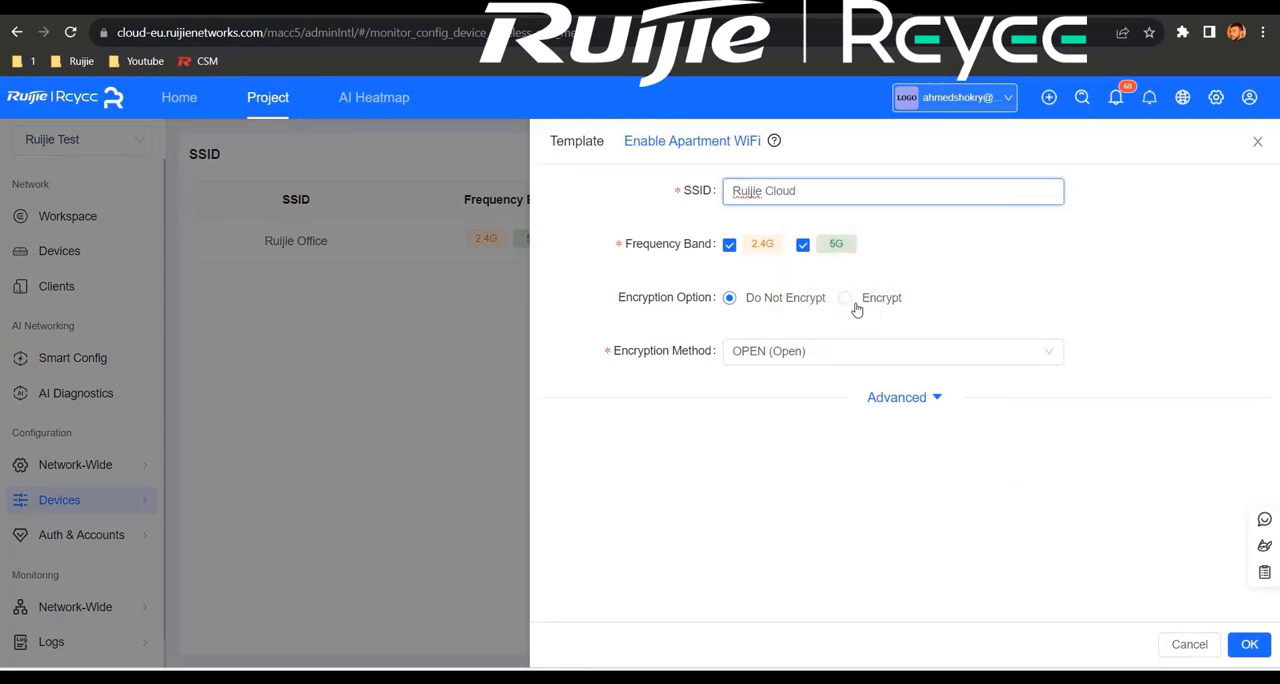
Step: Encrypt the new SSID with WPA/WPA2-PSK and enter the Wi-Fi password
{"action": "left_click", "coordinate": [866, 298]}
{"action": "left_click", "coordinate": [842, 352]}
{"action": "left_click", "coordinate": [820, 414]}
{"action": "left_click", "coordinate": [799, 408]}
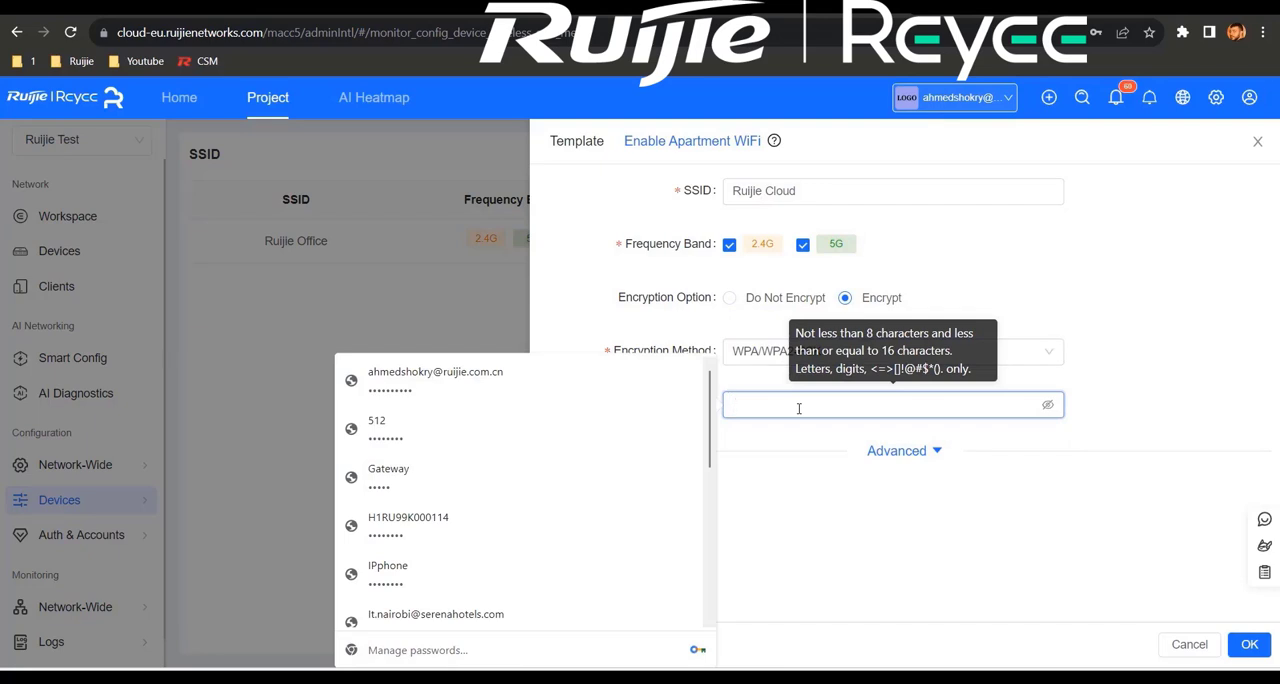
{"action": "type", "text": "••••••••"}
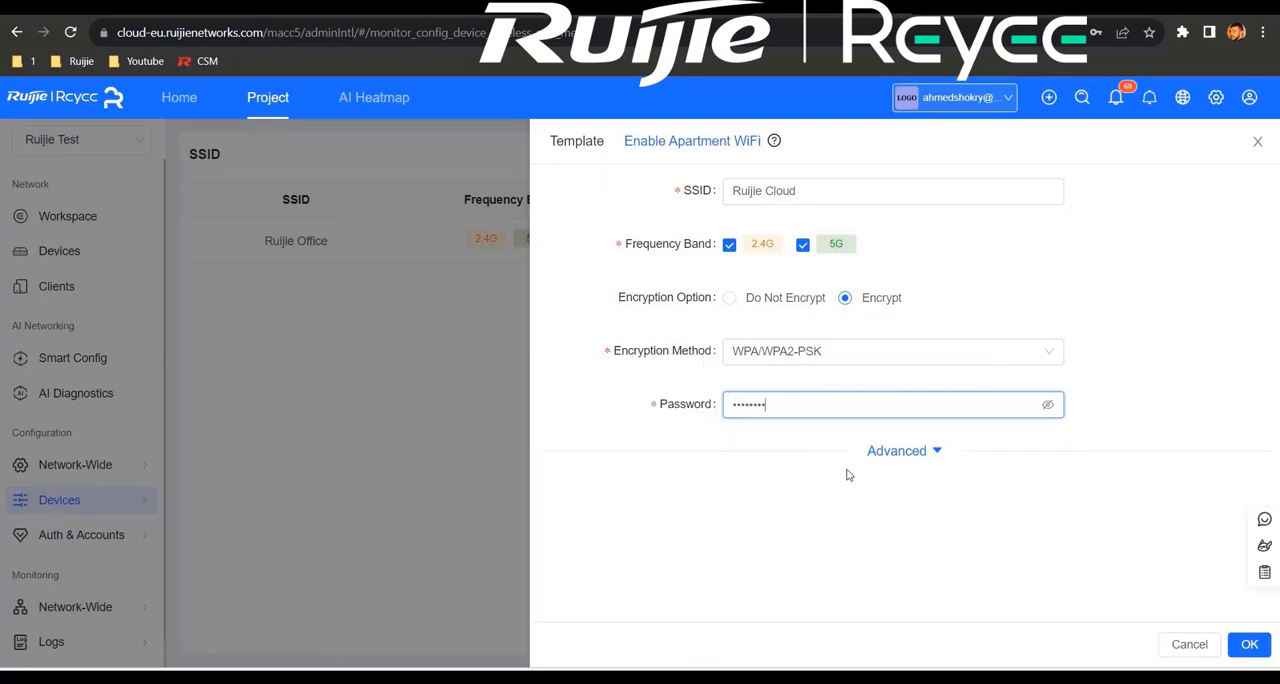
Step: Assign the Ruijie Cloud SSID to Other VLAN with ID 99 and save the SSID
{"action": "left_click", "coordinate": [911, 463]}
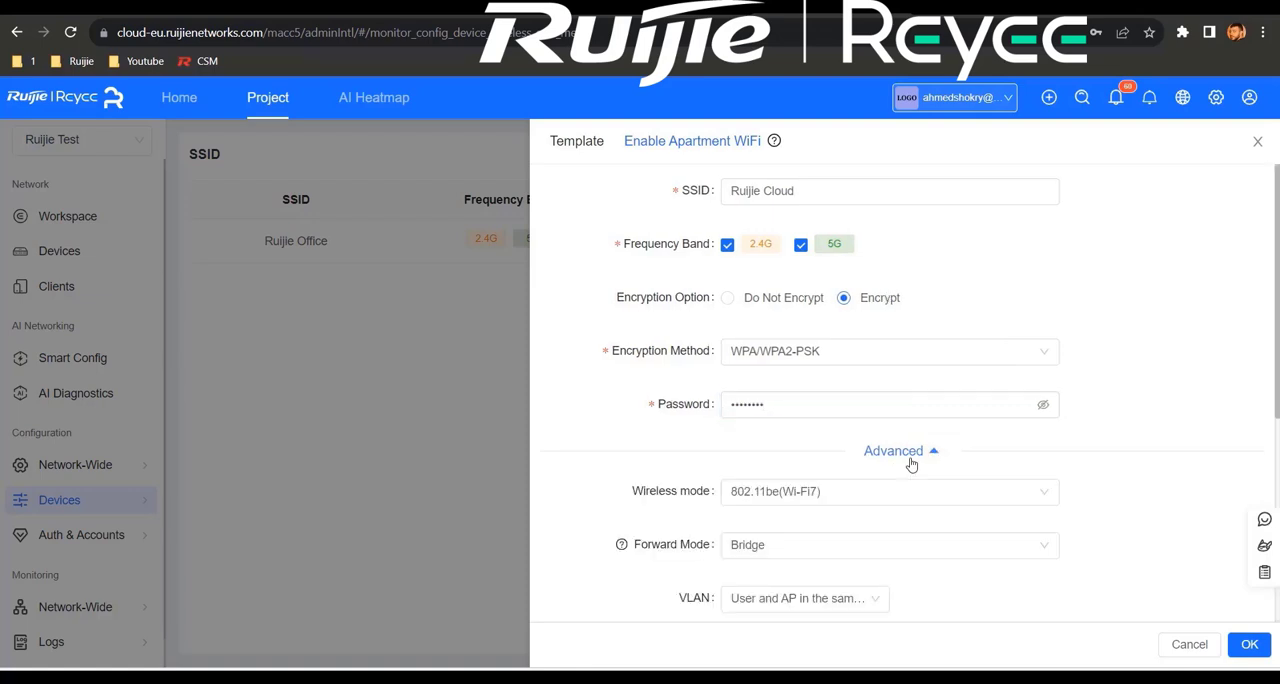
{"action": "scroll", "coordinate": [916, 456], "scroll_direction": "down", "scroll_amount": 3}
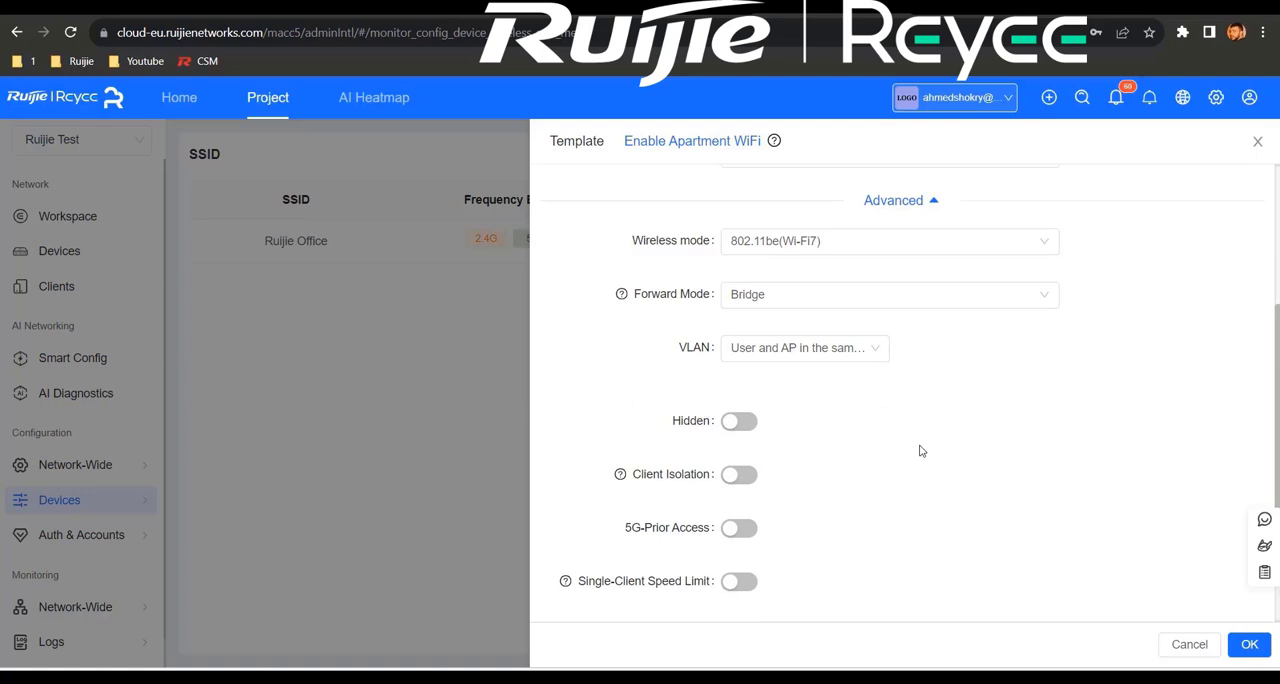
{"action": "left_click", "coordinate": [877, 352]}
{"action": "left_click", "coordinate": [812, 412]}
{"action": "left_click", "coordinate": [964, 348]}
{"action": "type", "text": "9"}
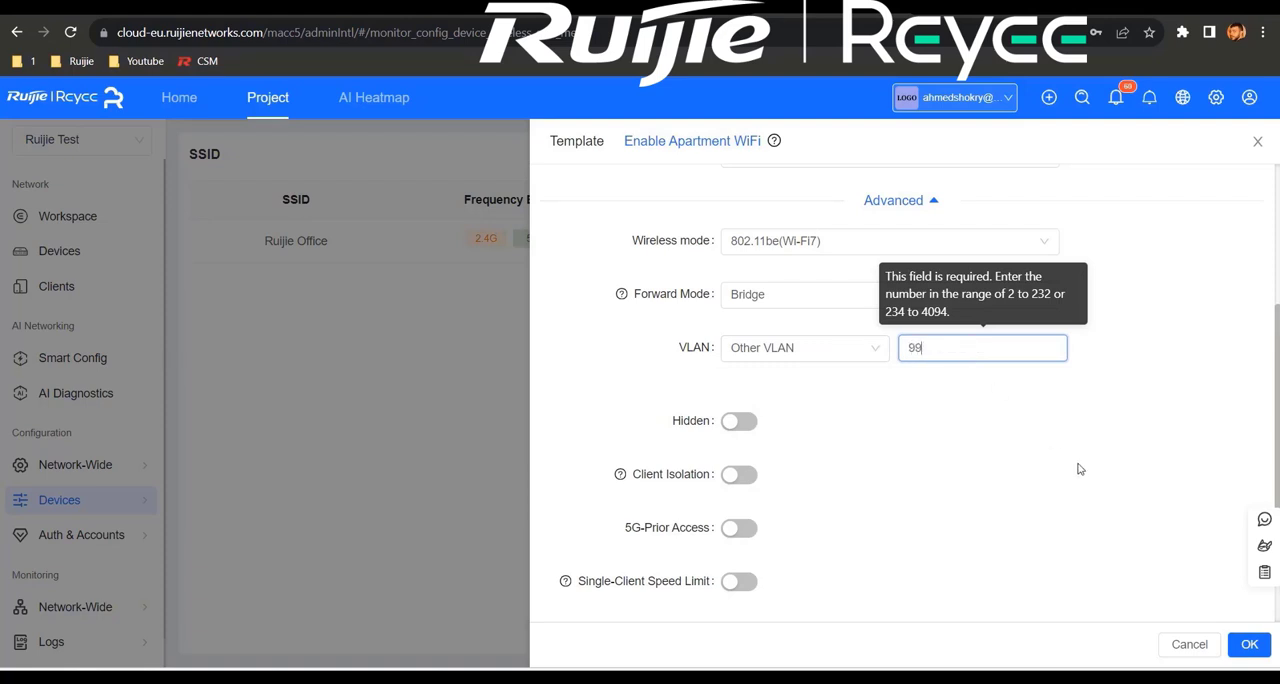
{"action": "type", "text": "9"}
{"action": "left_click", "coordinate": [1249, 645]}
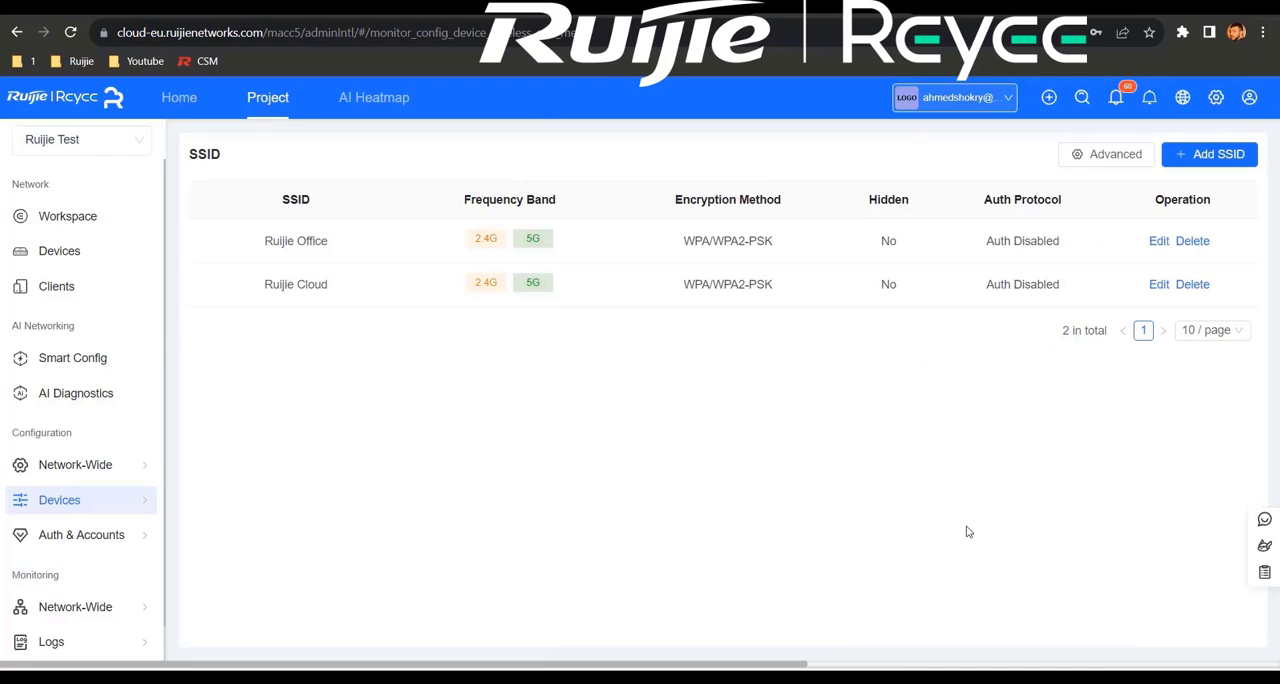
Step: Enable both SSID-based and AP-based client isolation in the Ruijie Test group's advanced Wi-Fi settings
{"action": "left_click", "coordinate": [1110, 158]}
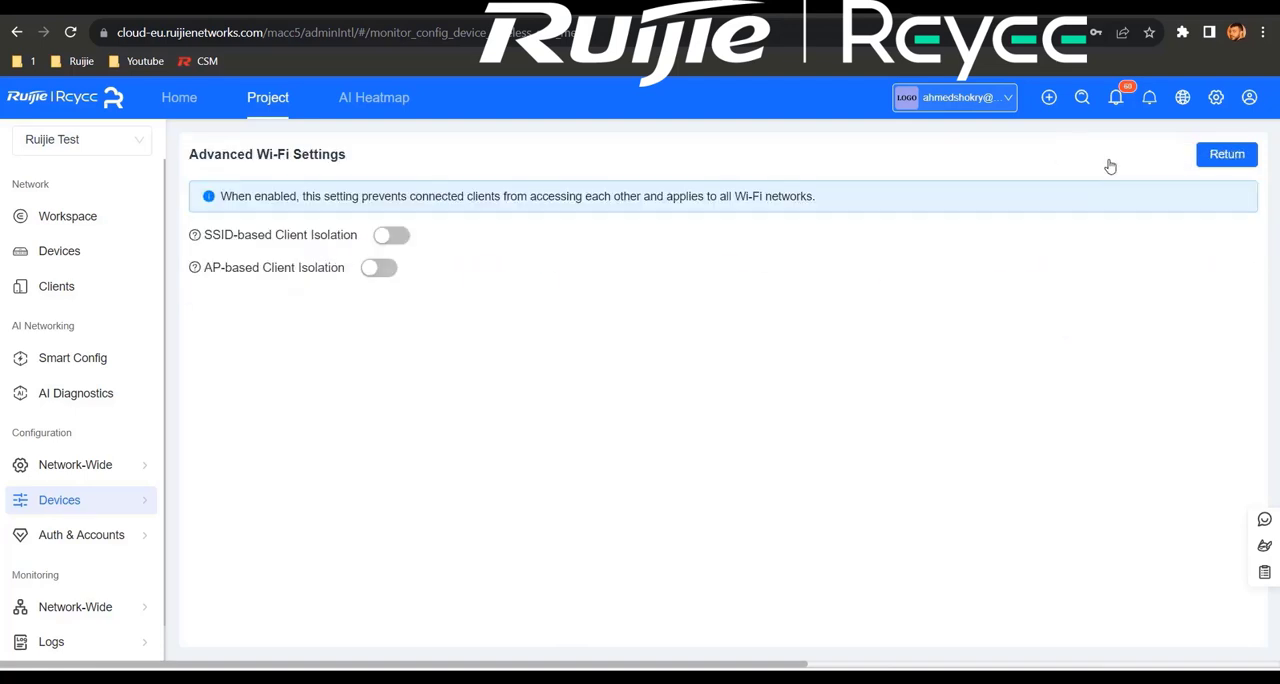
{"action": "left_click", "coordinate": [393, 244]}
{"action": "left_click", "coordinate": [384, 270]}
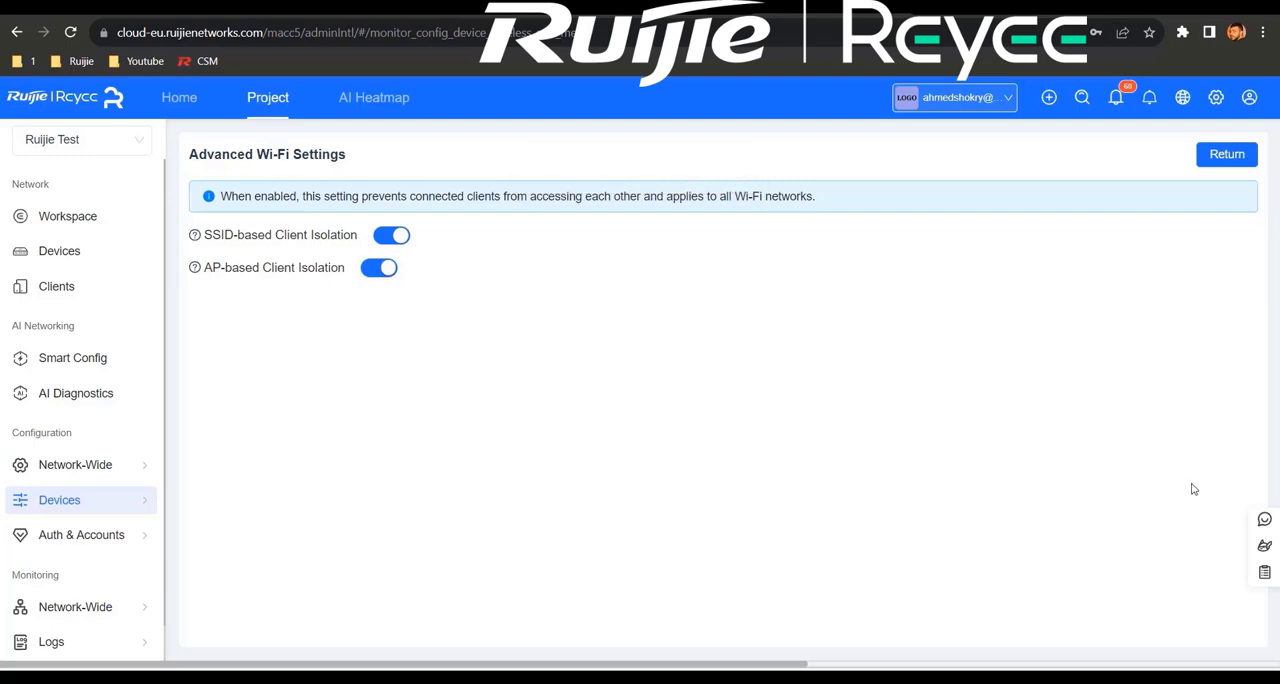
Step: Examine the network-wide VLAN99 topology, including the access points inside the AP group and the VLAN's alarm details
{"action": "mouse_move", "coordinate": [100, 472]}
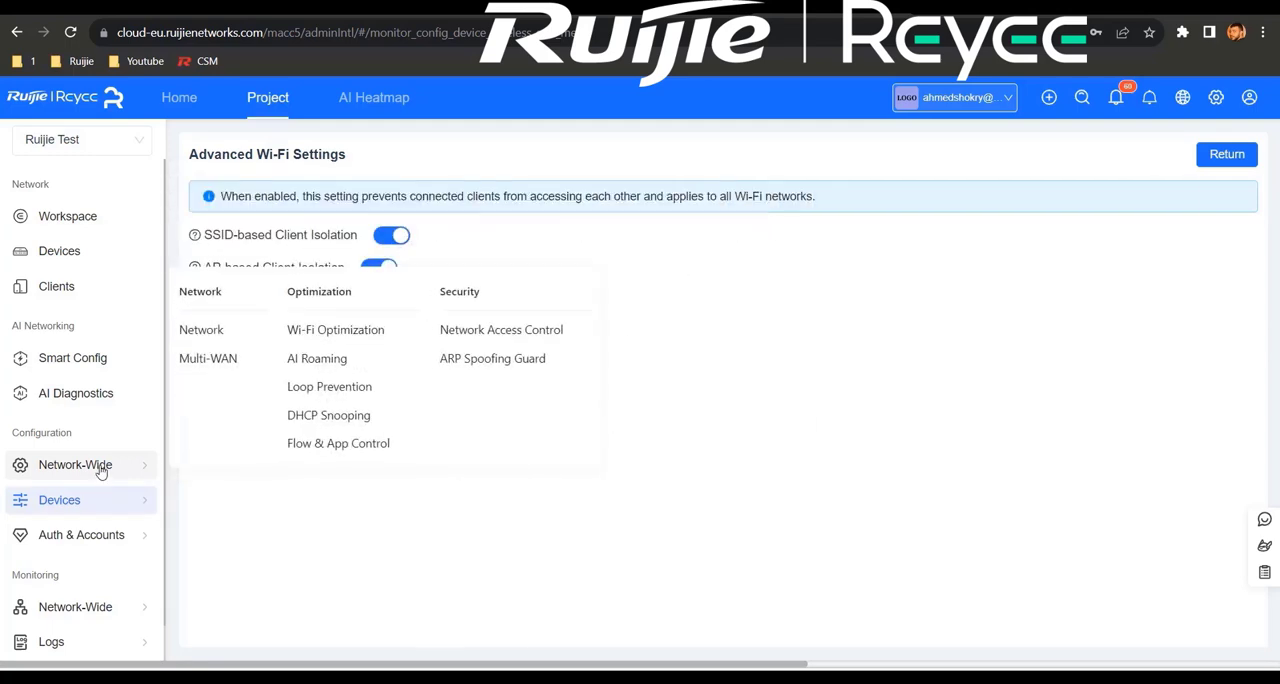
{"action": "left_click", "coordinate": [208, 330]}
{"action": "left_click", "coordinate": [208, 323]}
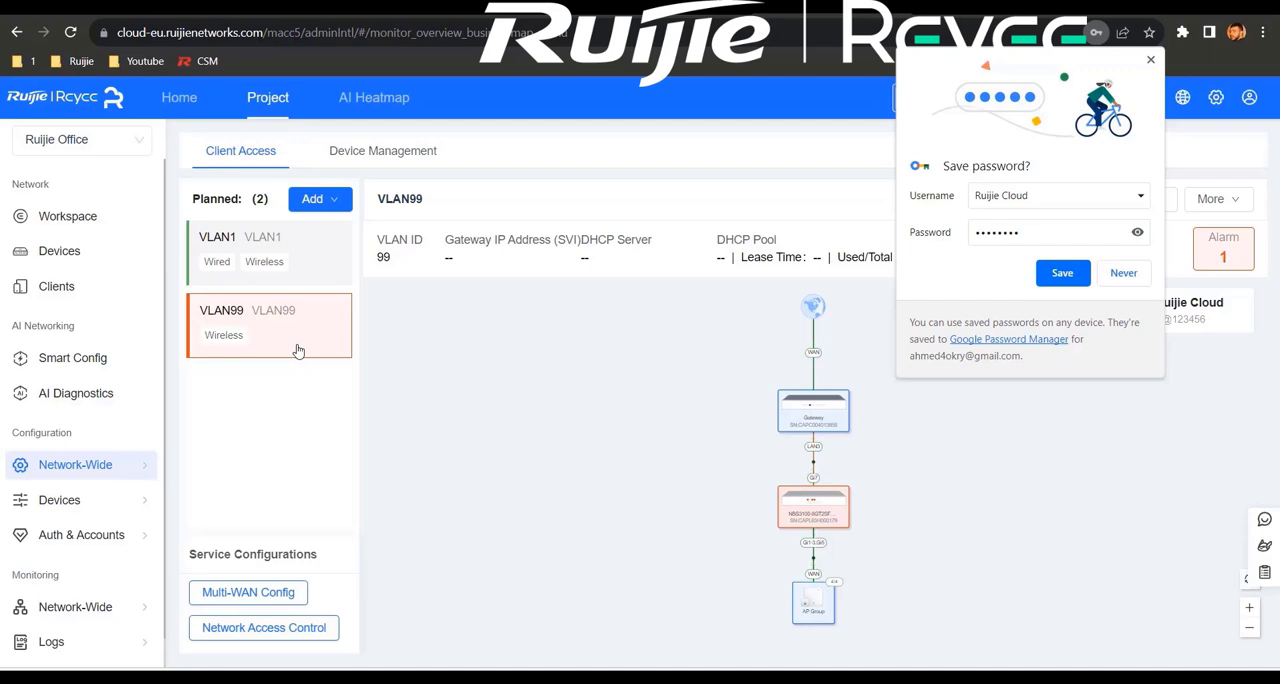
{"action": "left_click", "coordinate": [813, 603]}
{"action": "left_click", "coordinate": [830, 607]}
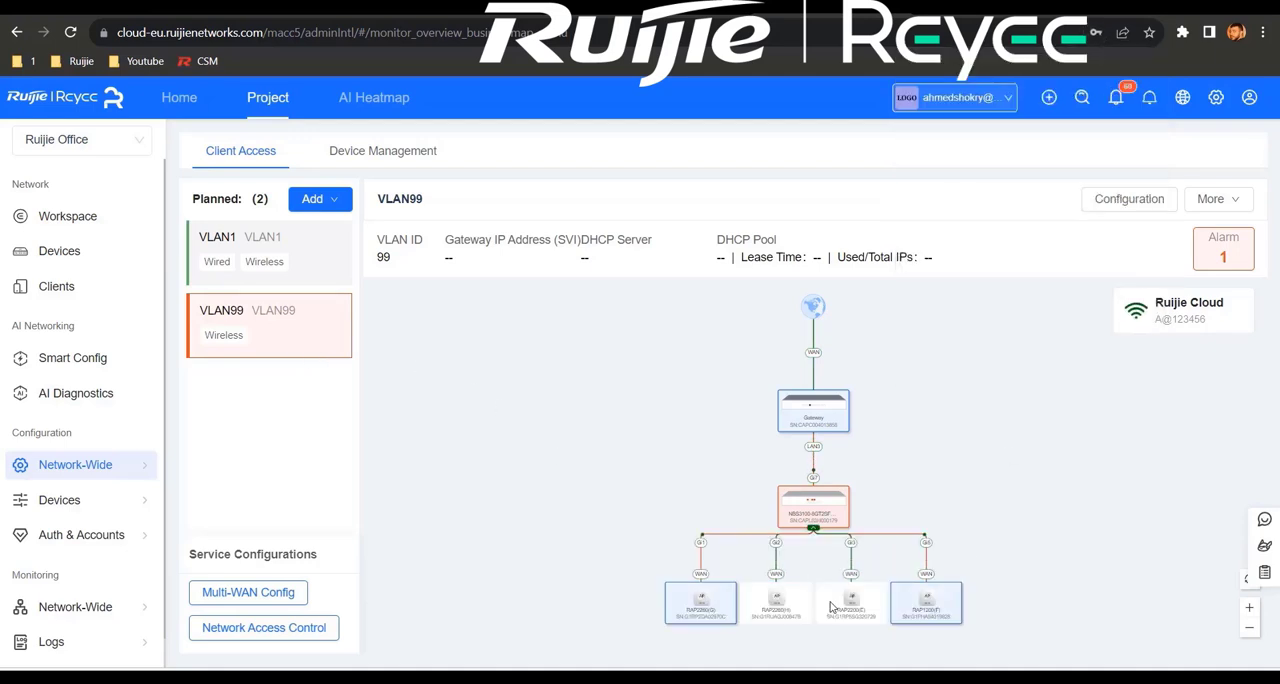
{"action": "left_click", "coordinate": [830, 607]}
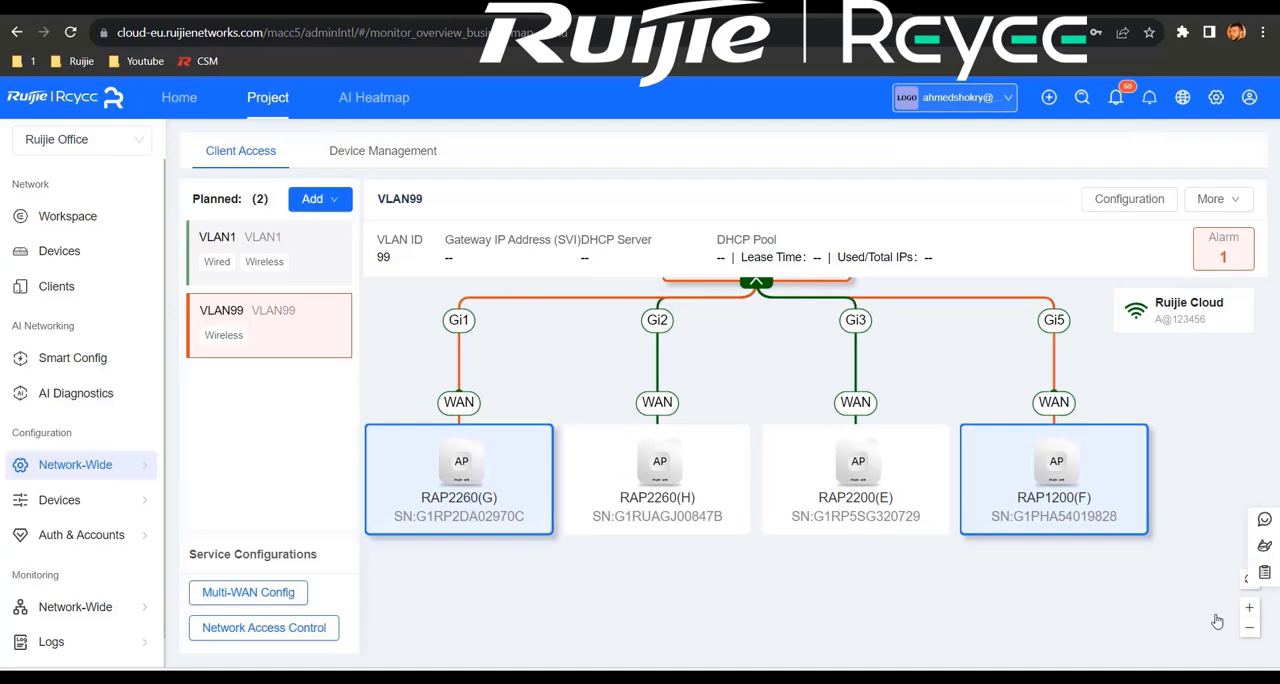
{"action": "left_click", "coordinate": [1222, 250]}
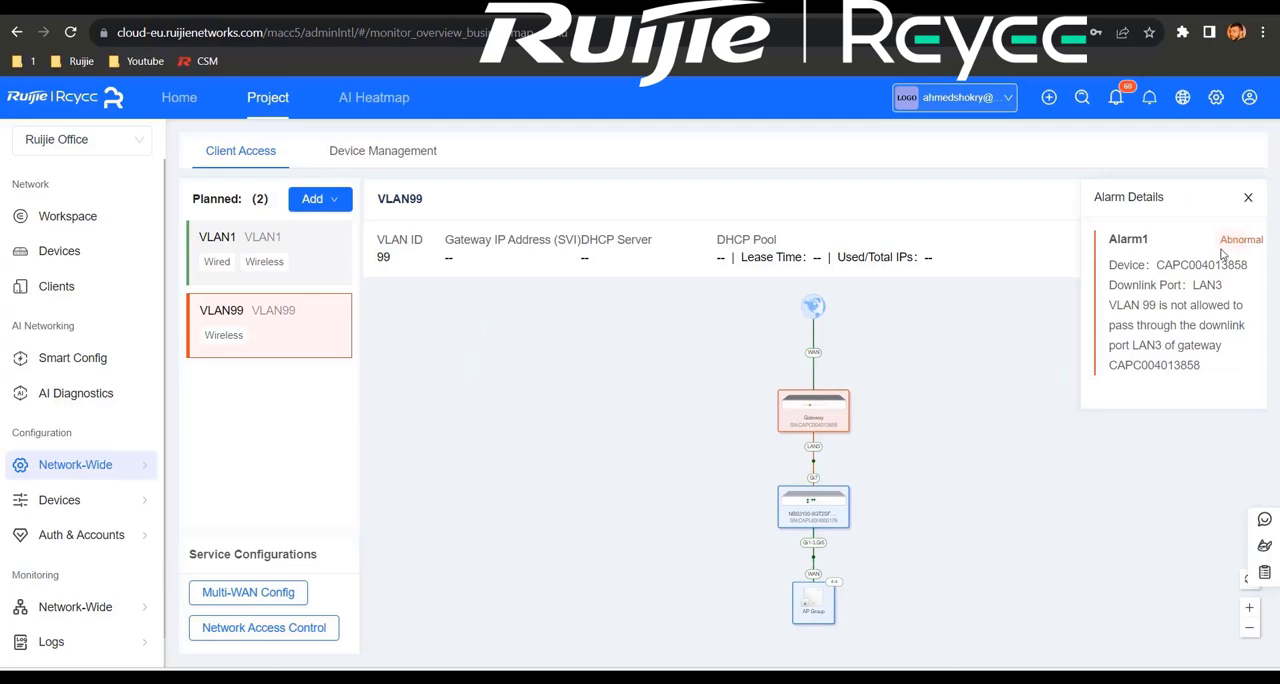
Step: Open the VLAN configuration of the EG210G-P gateway from the project's device list
{"action": "left_click", "coordinate": [82, 251]}
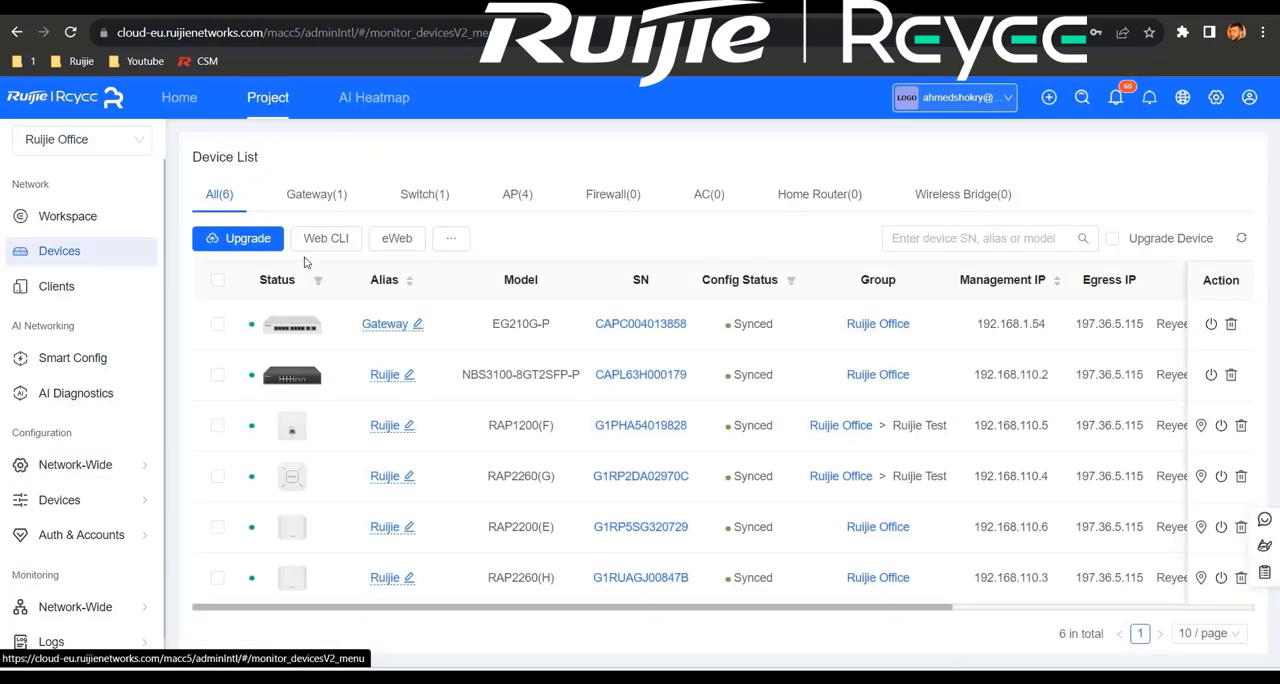
{"action": "left_click", "coordinate": [651, 338]}
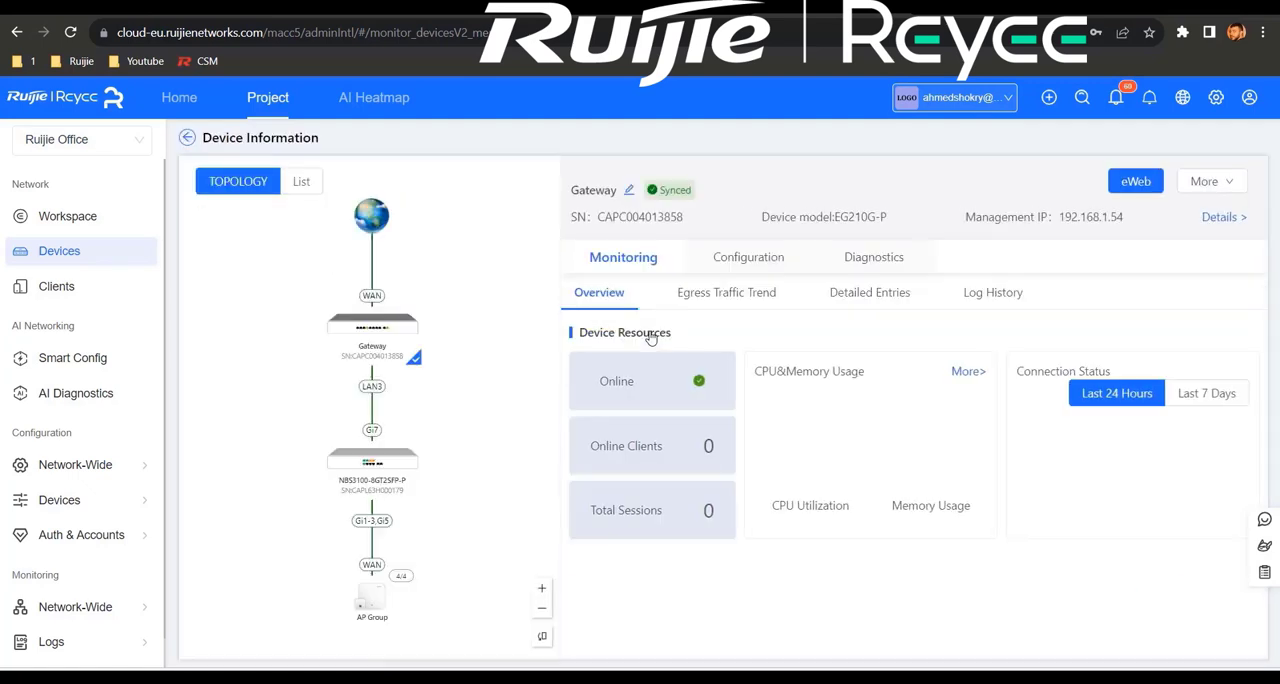
{"action": "left_click", "coordinate": [756, 262]}
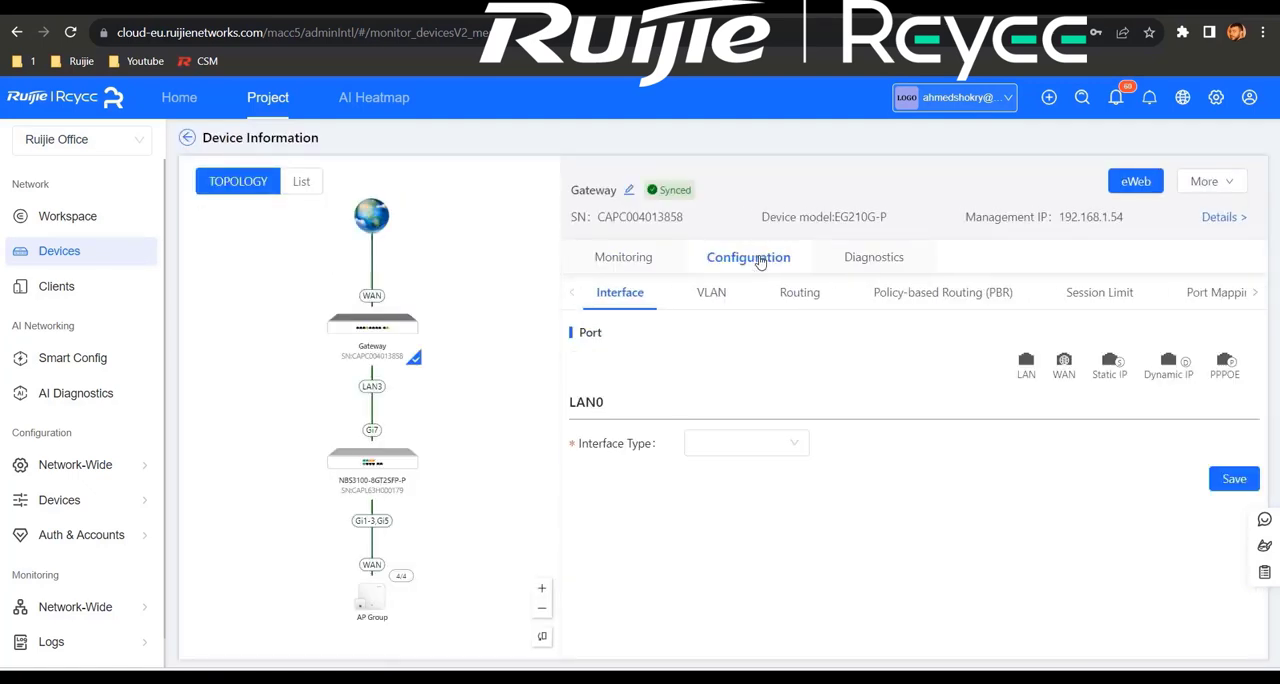
{"action": "left_click", "coordinate": [716, 294]}
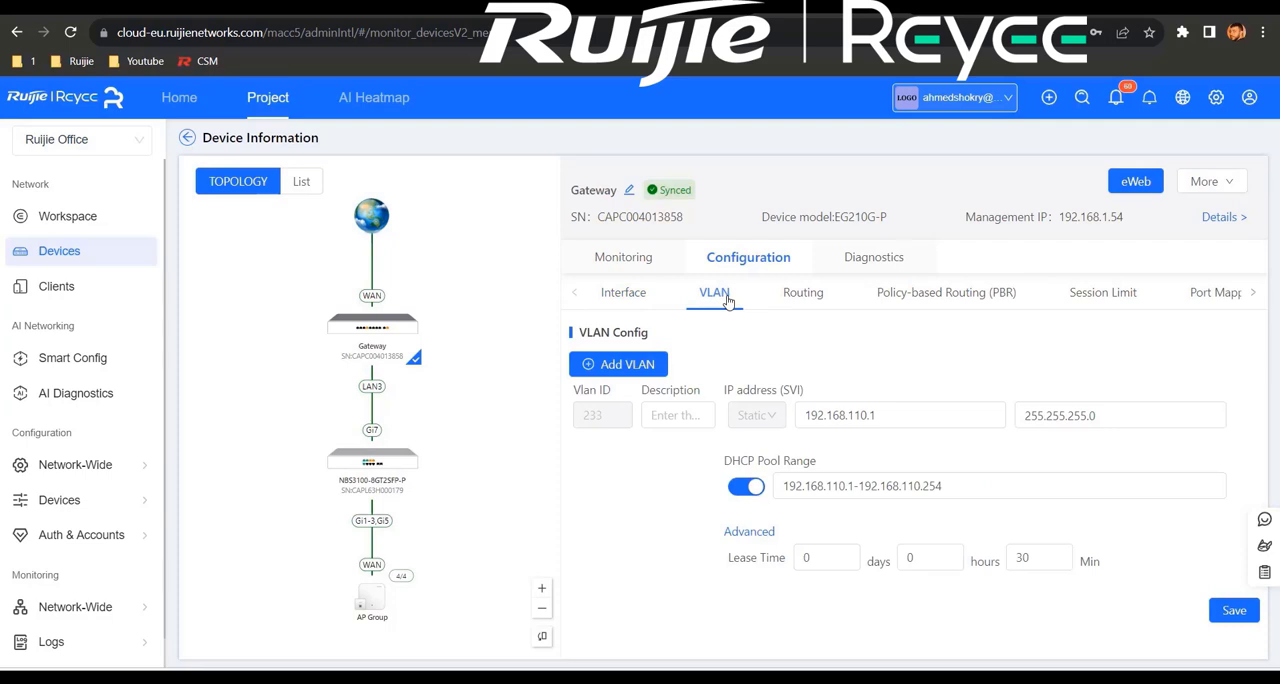
Step: Add VLAN 99 on the gateway with description Ruijie Cloud, IP address 192.168.99.1 and subnet mask 255.255.255.0
{"action": "left_click", "coordinate": [618, 364]}
{"action": "left_click", "coordinate": [600, 415]}
{"action": "type", "text": "99"}
{"action": "left_click", "coordinate": [675, 415]}
{"action": "type", "text": "Ruijie Cloud"}
{"action": "left_click", "coordinate": [846, 415]}
{"action": "type", "text": "192.168.99.1"}
{"action": "left_click", "coordinate": [1060, 415]}
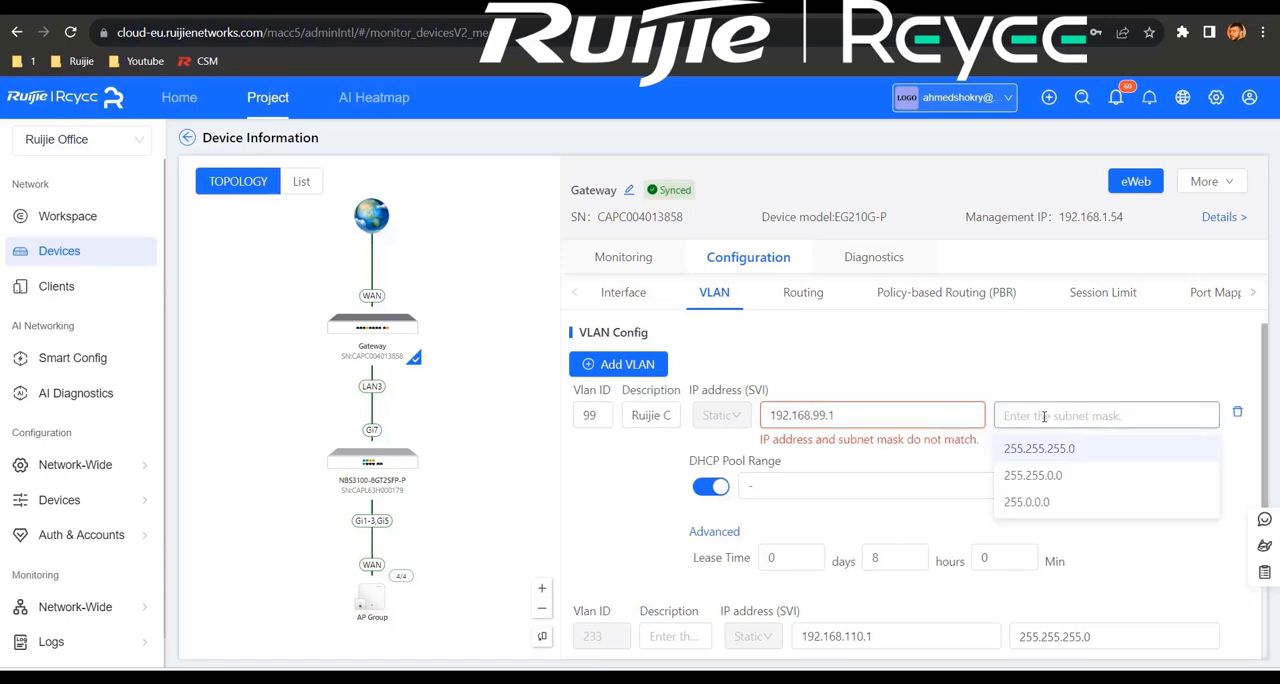
{"action": "left_click", "coordinate": [1030, 446]}
Step: Set VLAN 99's DHCP pool range to 192.168.99.1-192.168.99.254 and save the gateway's VLAN configuration
{"action": "left_click", "coordinate": [767, 487]}
{"action": "type", "text": "192.168.99.1-192.168.99.254"}
{"action": "scroll", "coordinate": [869, 480], "scroll_direction": "down", "scroll_amount": 3}
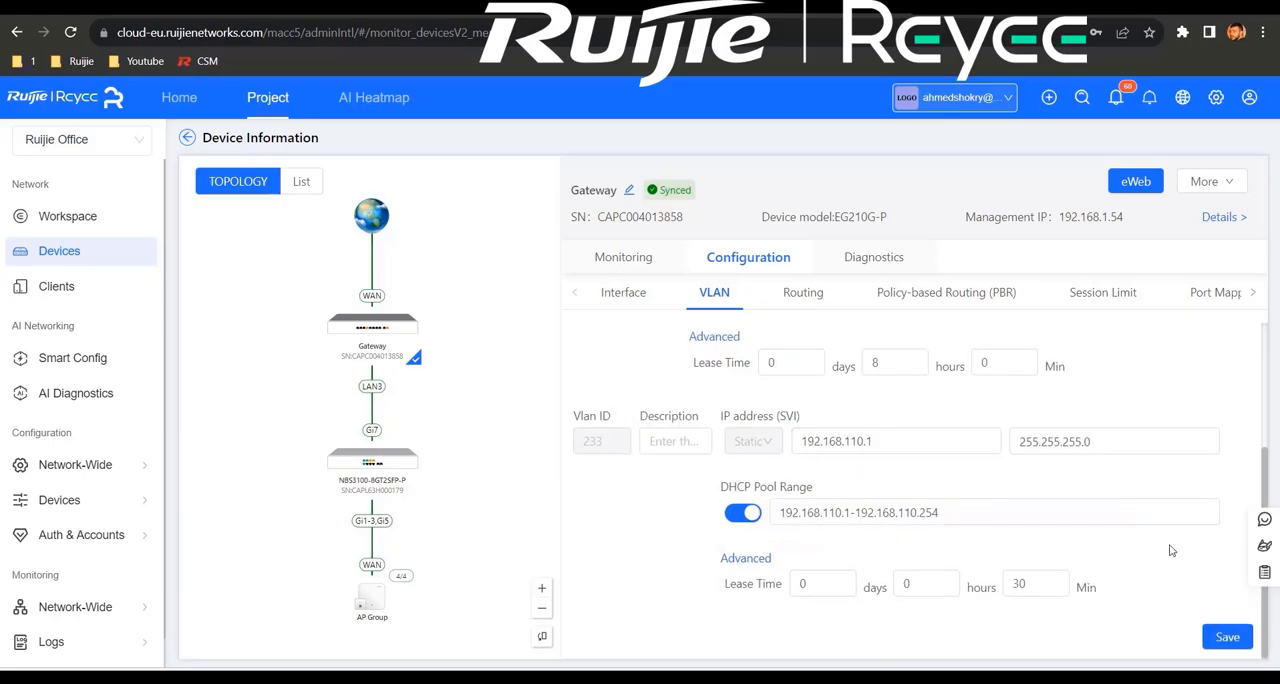
{"action": "left_click", "coordinate": [1227, 636]}
{"action": "scroll", "coordinate": [1067, 409], "scroll_direction": "up", "scroll_amount": 2}
Step: View the Ruijie Office project's workspace overview and topology
{"action": "left_click", "coordinate": [67, 216]}
{"action": "mouse_move", "coordinate": [75, 464]}
{"action": "left_click", "coordinate": [210, 515]}
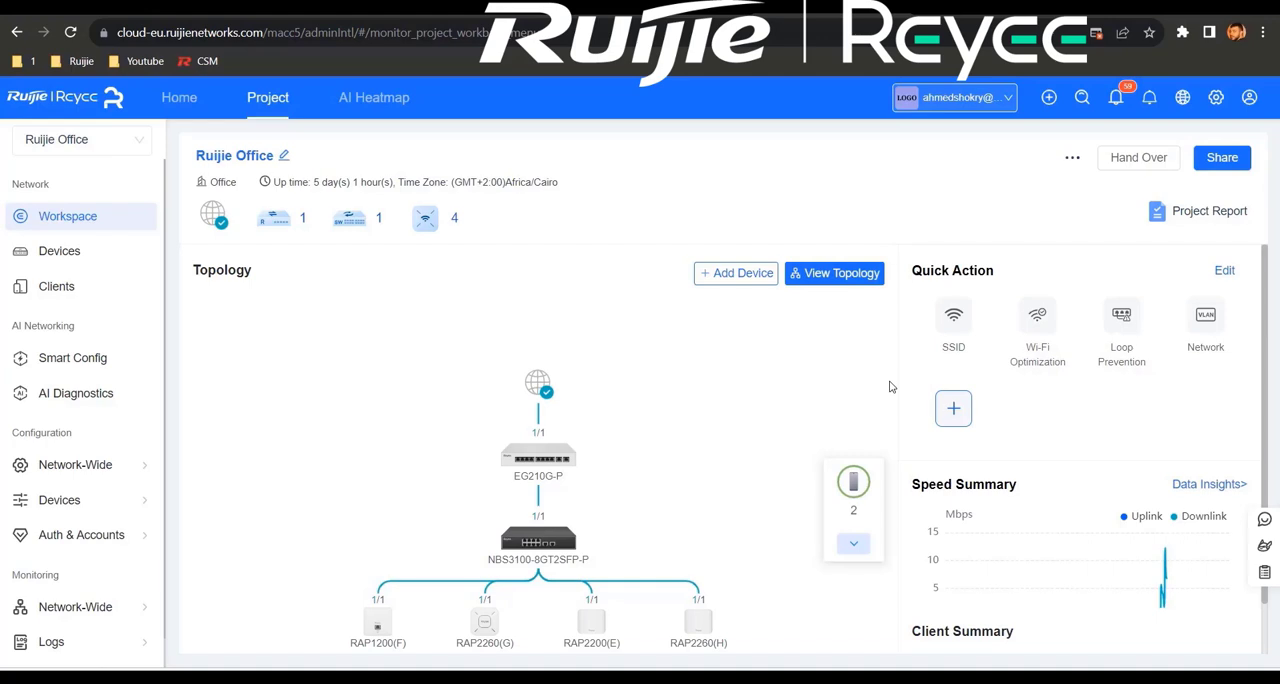
Step: Create a remote access tunnel to the EG210G-P gateway's eWeb from its device information page
{"action": "left_click", "coordinate": [70, 252]}
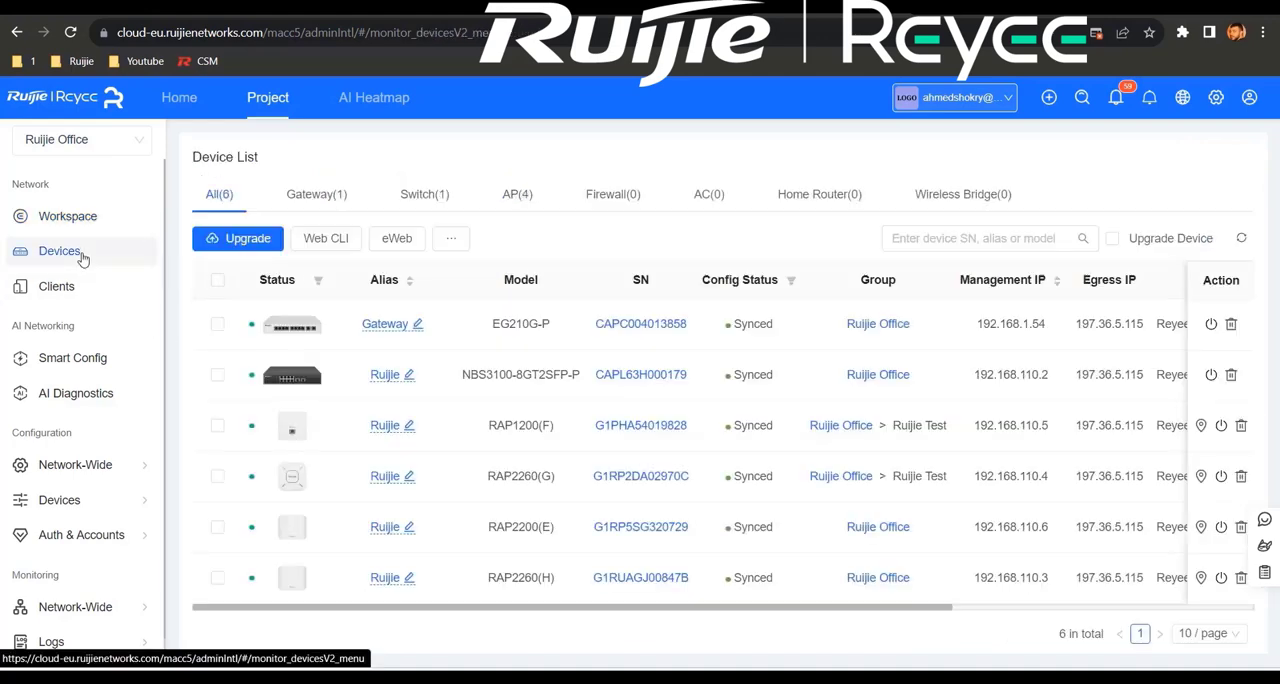
{"action": "left_click", "coordinate": [638, 326]}
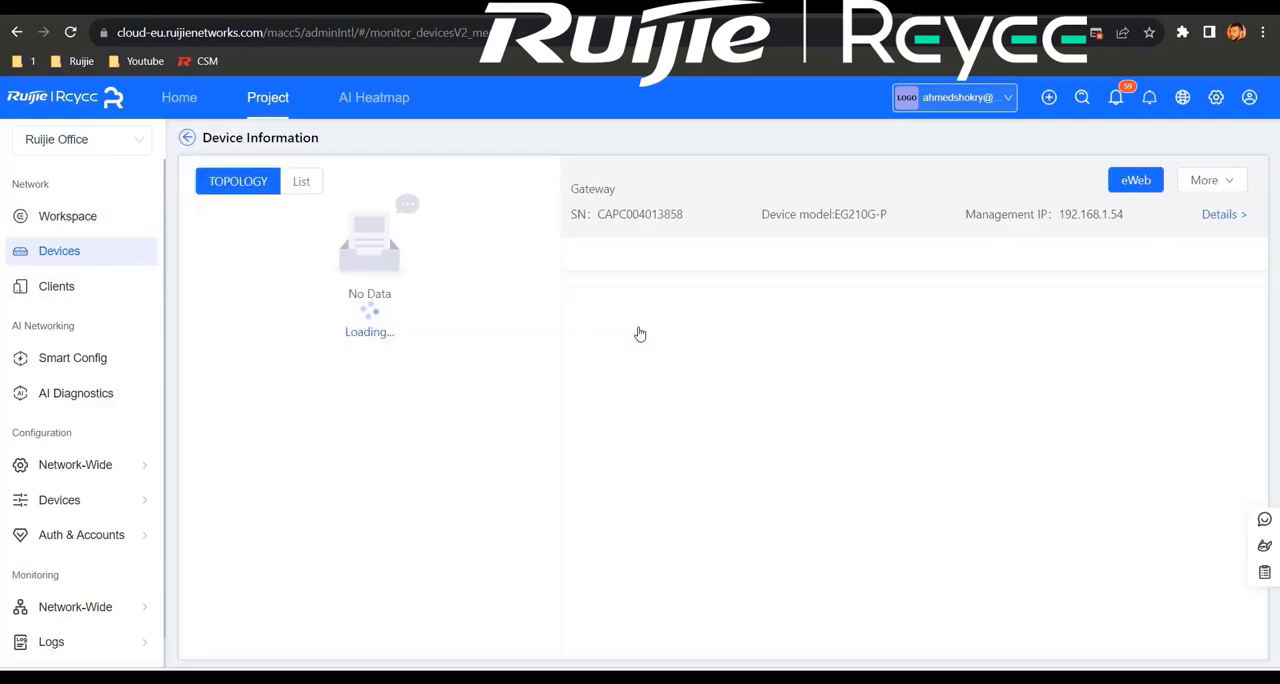
{"action": "left_click", "coordinate": [1135, 181]}
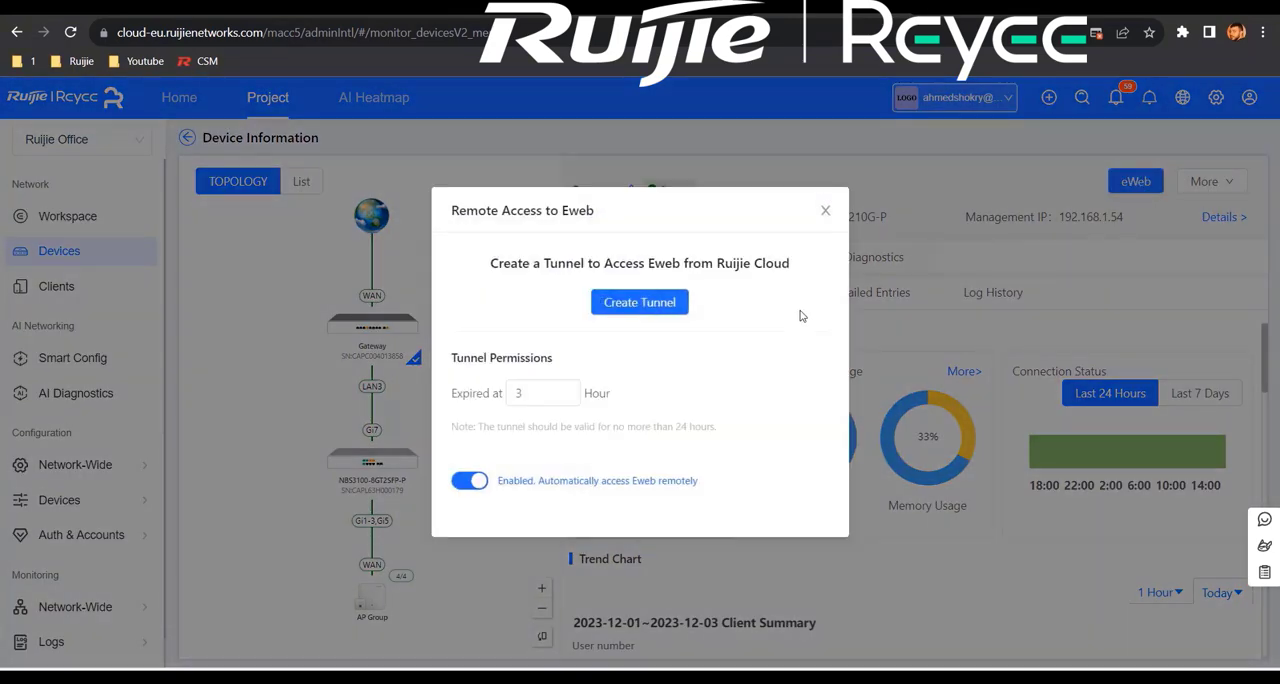
{"action": "left_click", "coordinate": [652, 306]}
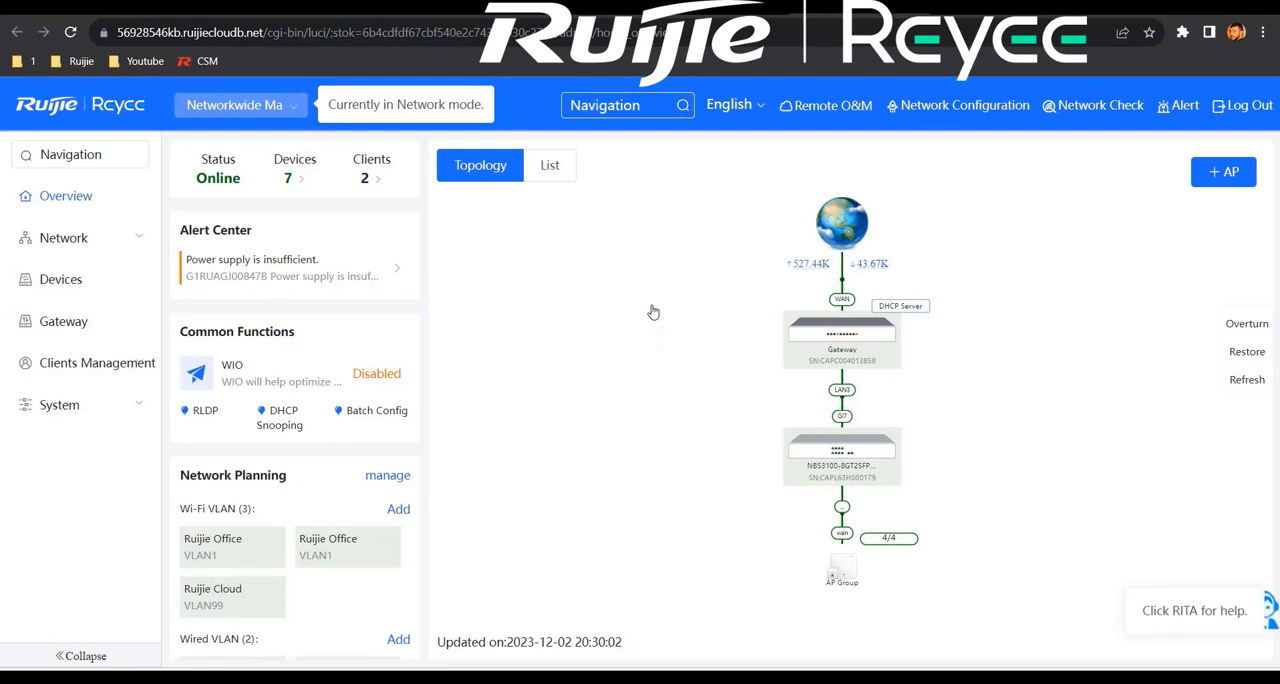
Step: Select the RAP2260(H) and RAP2200(E) access points in the AP list and add a device group named Ruijie 2
{"action": "left_click", "coordinate": [84, 280]}
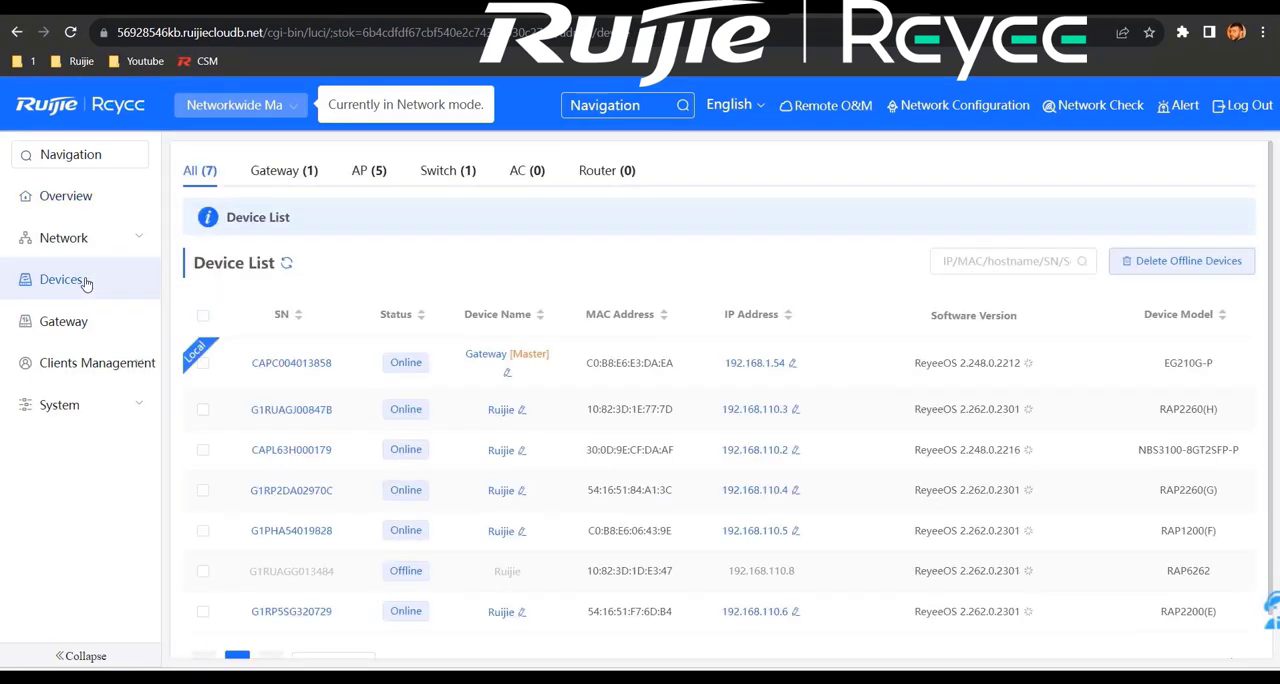
{"action": "left_click", "coordinate": [369, 175]}
{"action": "left_click", "coordinate": [204, 411]}
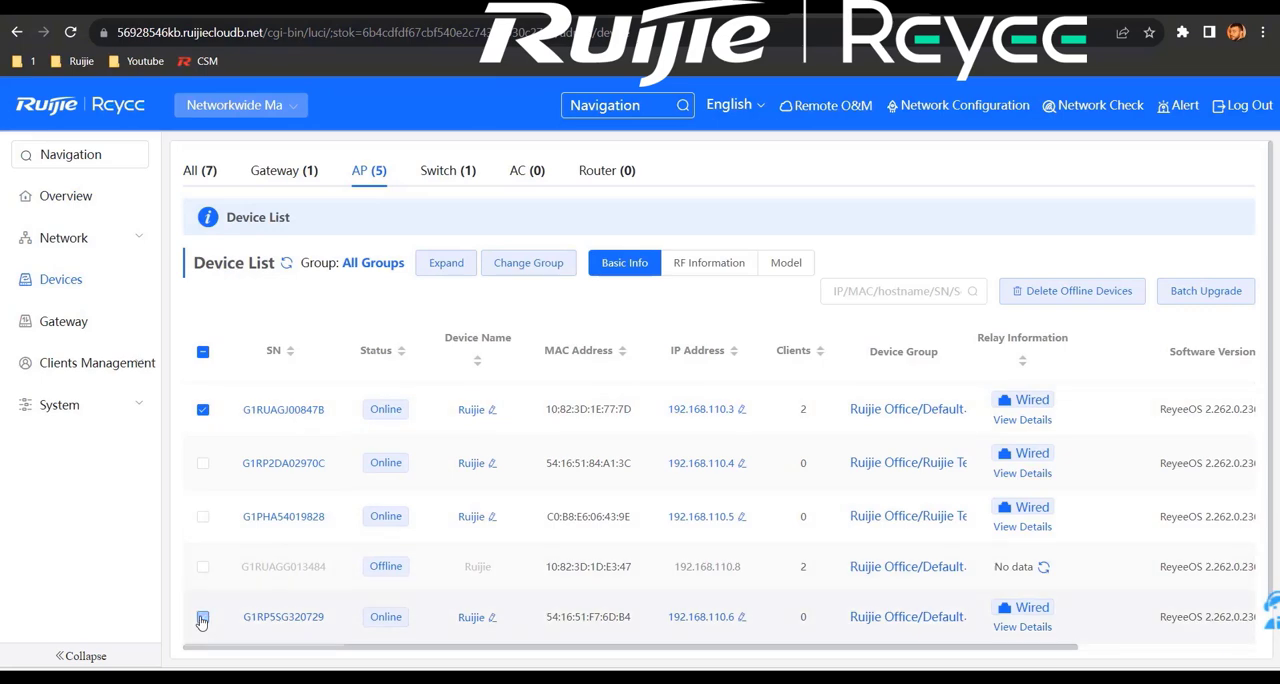
{"action": "left_click", "coordinate": [448, 276]}
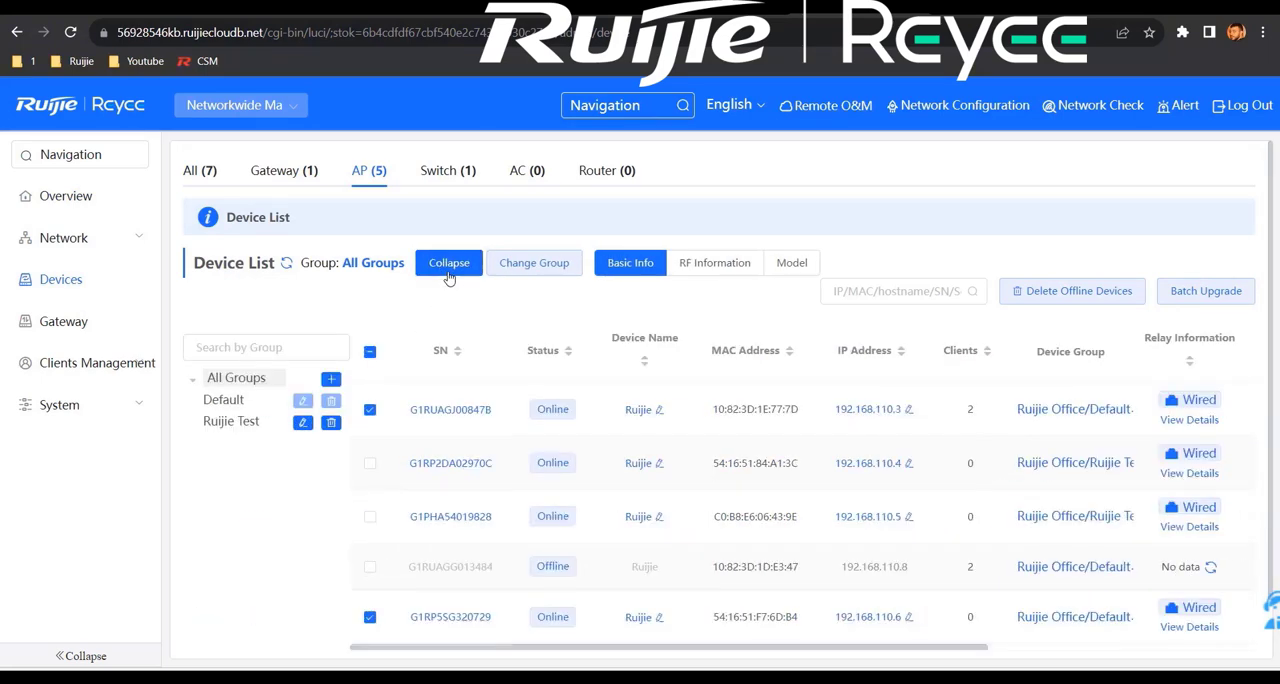
{"action": "left_click", "coordinate": [331, 378]}
{"action": "left_click", "coordinate": [480, 384]}
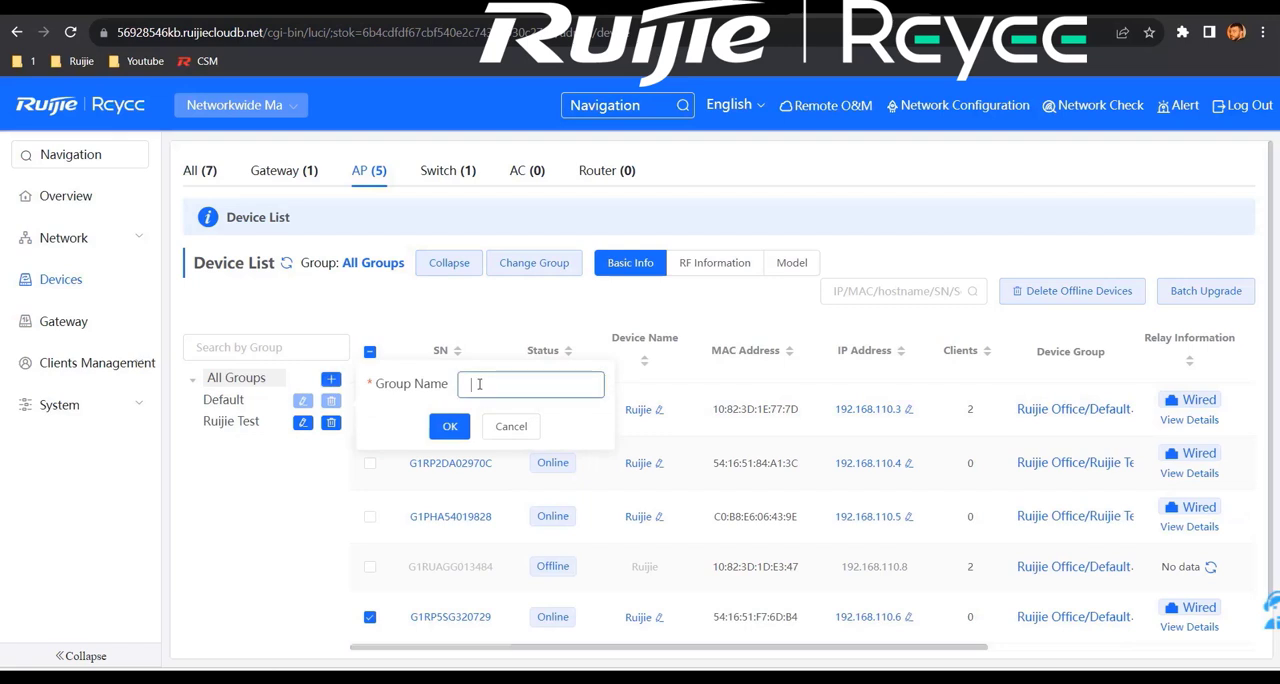
{"action": "type", "text": "Ruijie 2"}
{"action": "left_click", "coordinate": [449, 429]}
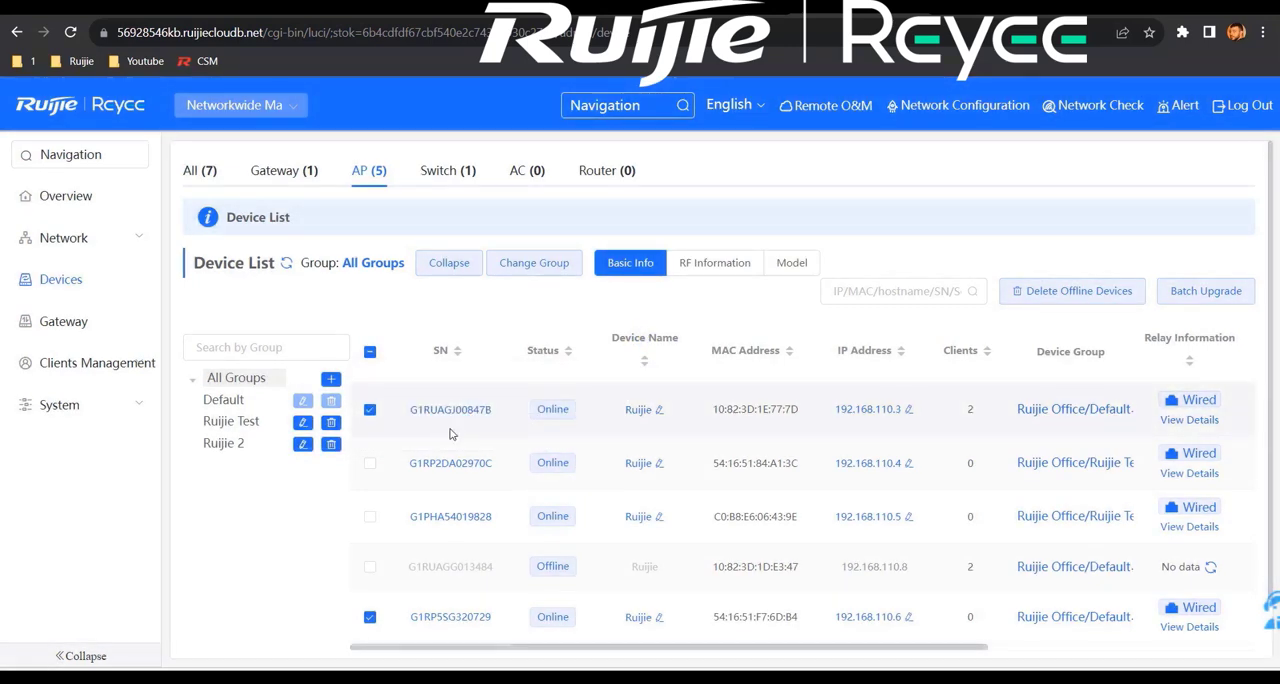
Step: Move the two selected access points to the Ruijie 2 group and display that group's devices
{"action": "left_click", "coordinate": [528, 272]}
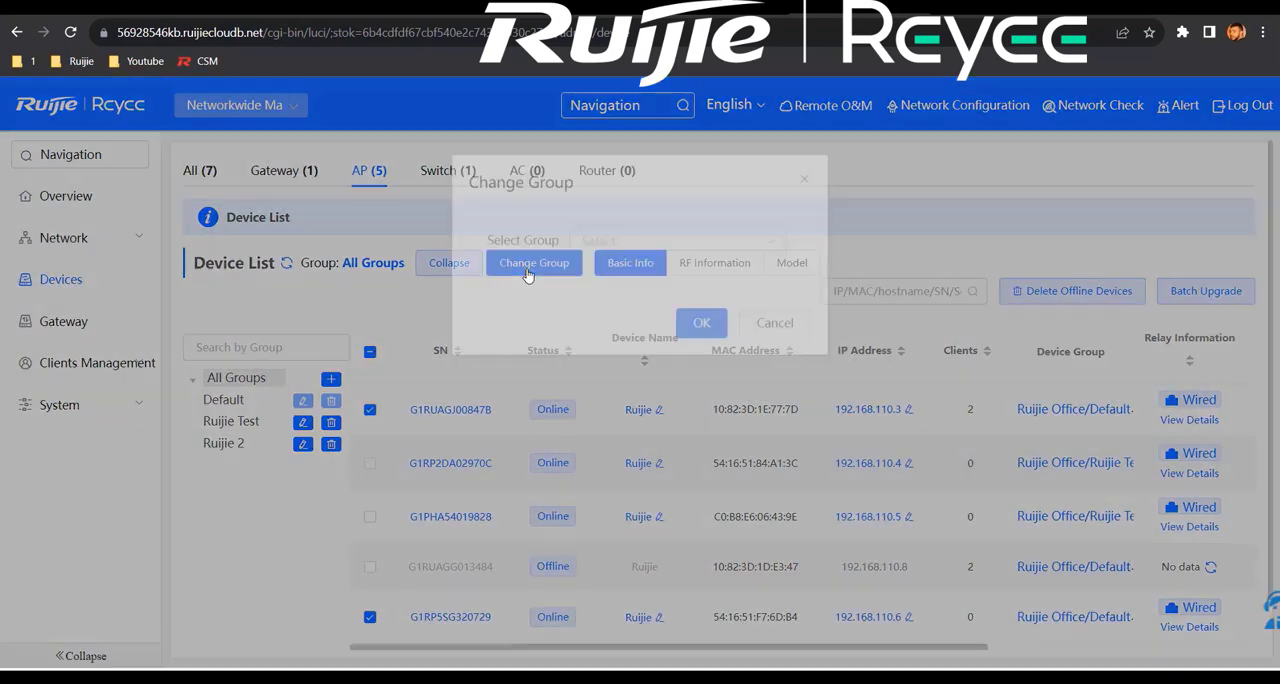
{"action": "left_click", "coordinate": [688, 262]}
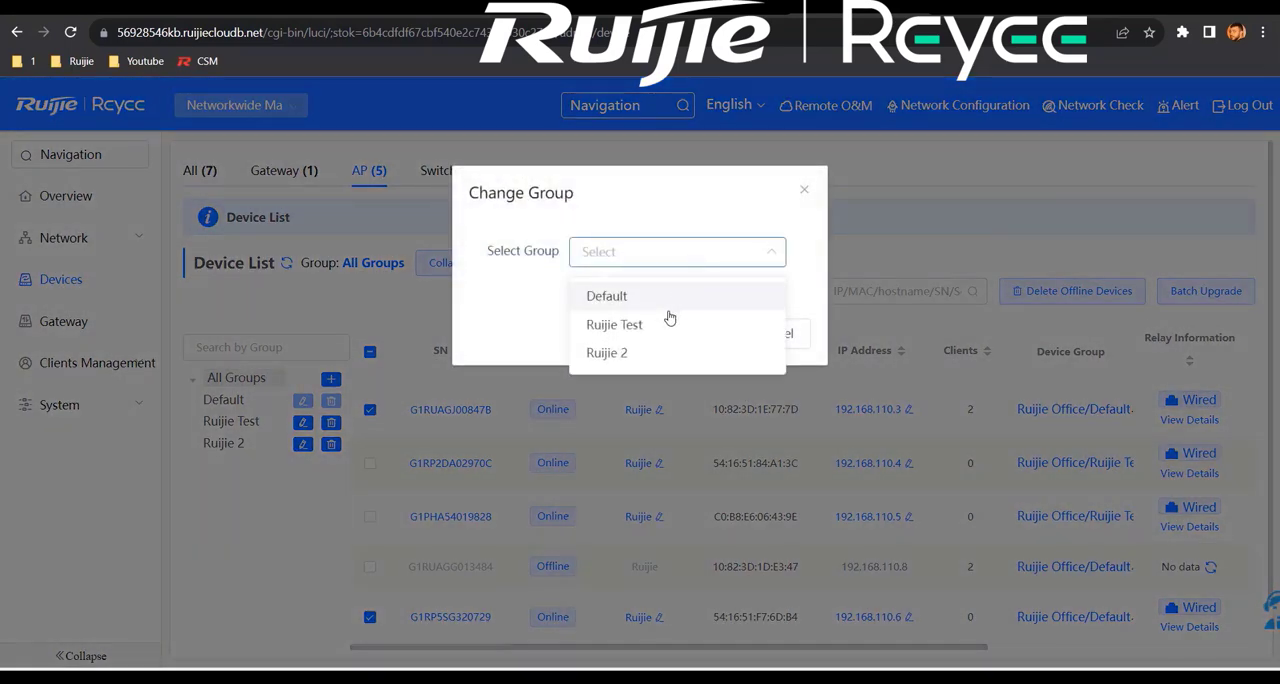
{"action": "left_click", "coordinate": [652, 353]}
{"action": "left_click", "coordinate": [702, 334]}
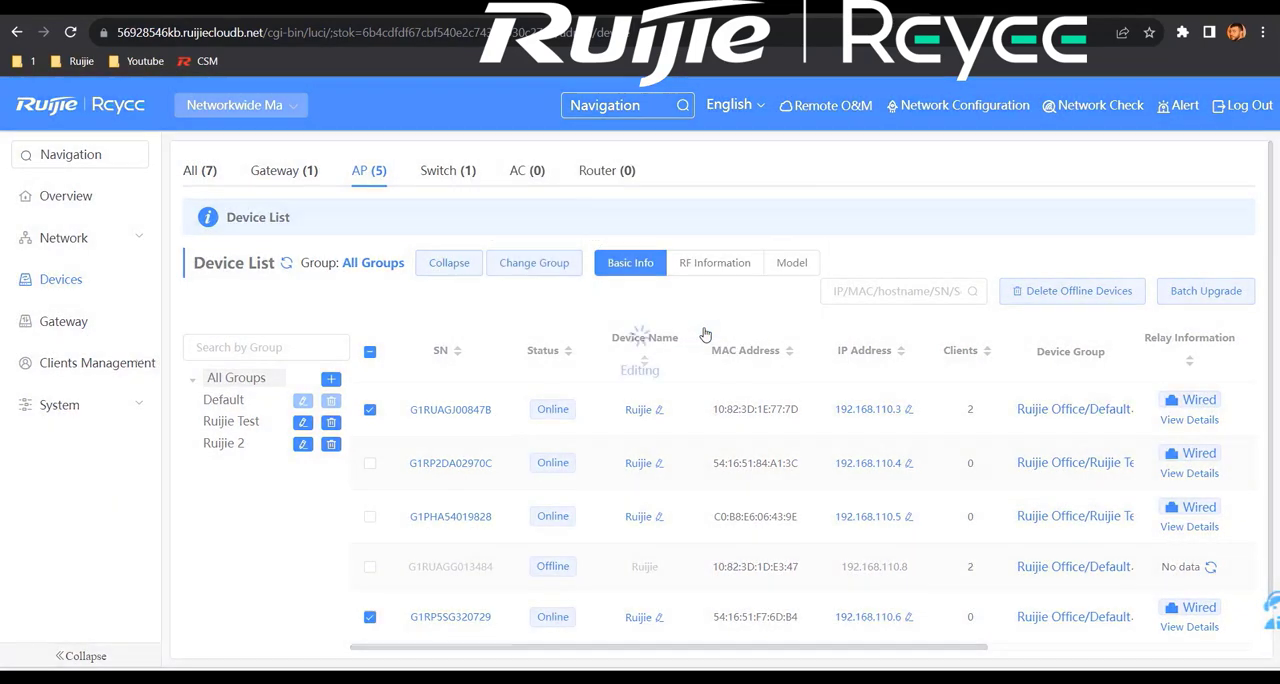
{"action": "left_click", "coordinate": [223, 443]}
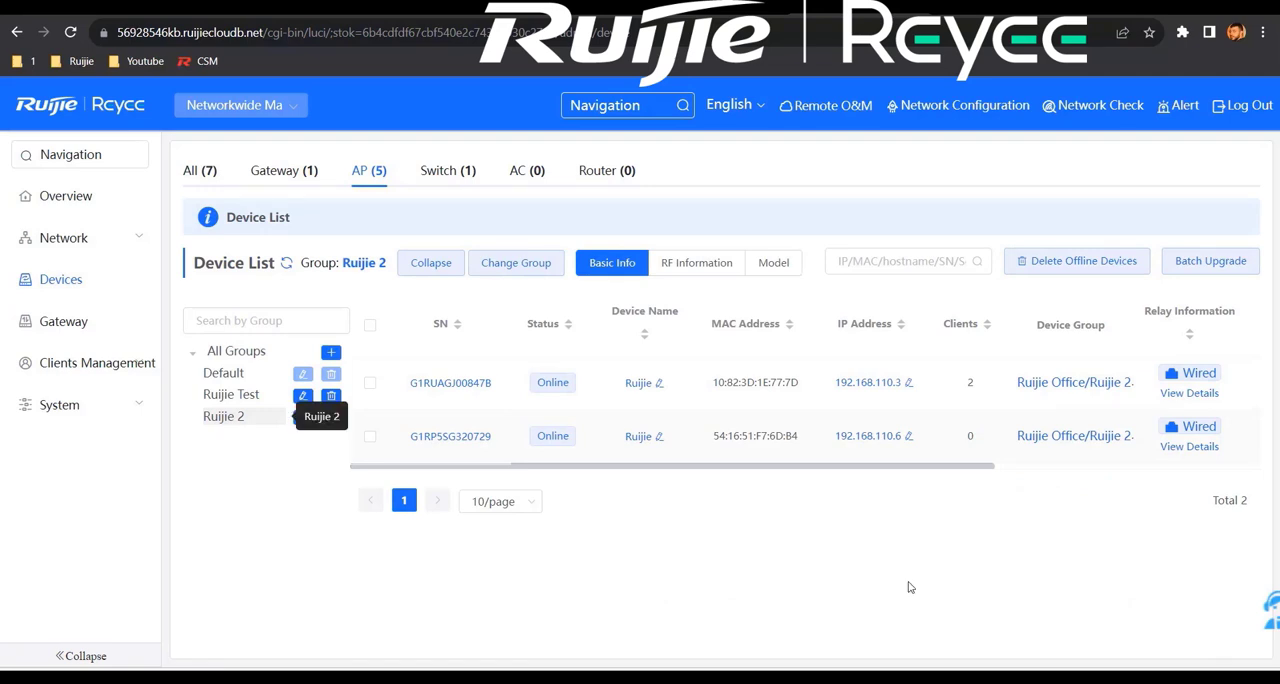
Step: Change the default SSID of the Ruijie 2 device group to Ruijie 2 in the network's Wi-Fi settings
{"action": "left_click", "coordinate": [100, 240]}
{"action": "left_click", "coordinate": [94, 321]}
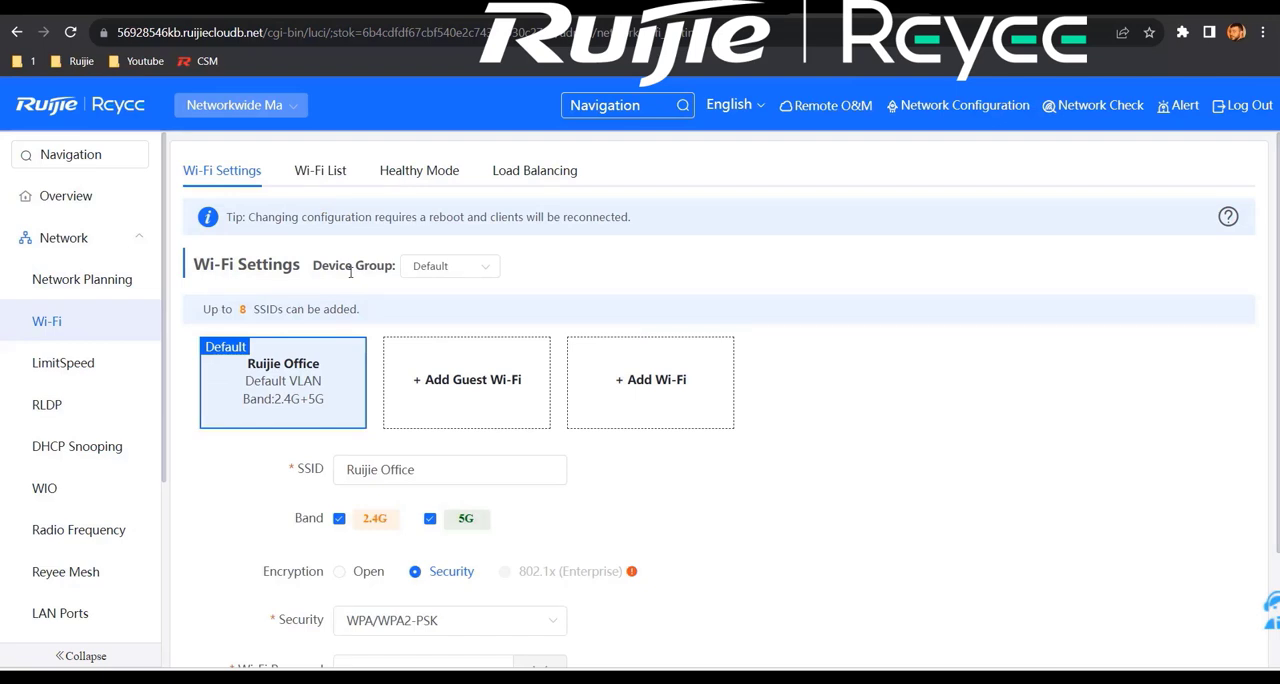
{"action": "left_click", "coordinate": [482, 266]}
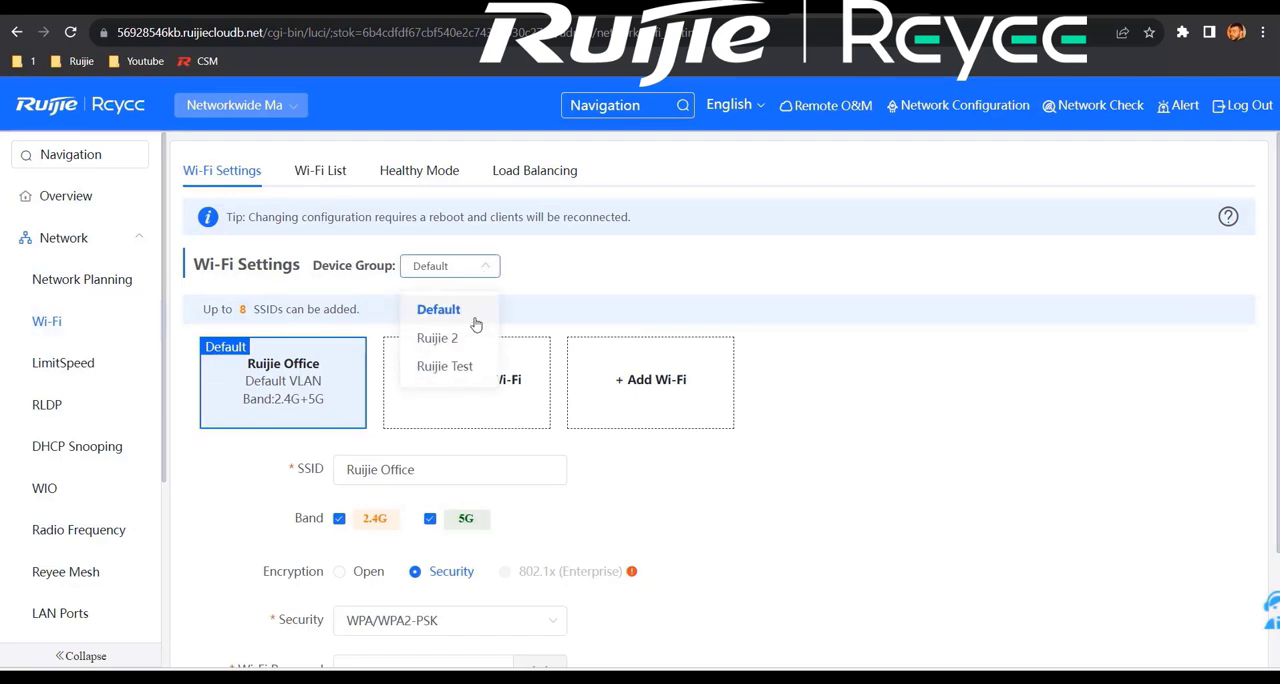
{"action": "left_click", "coordinate": [468, 337]}
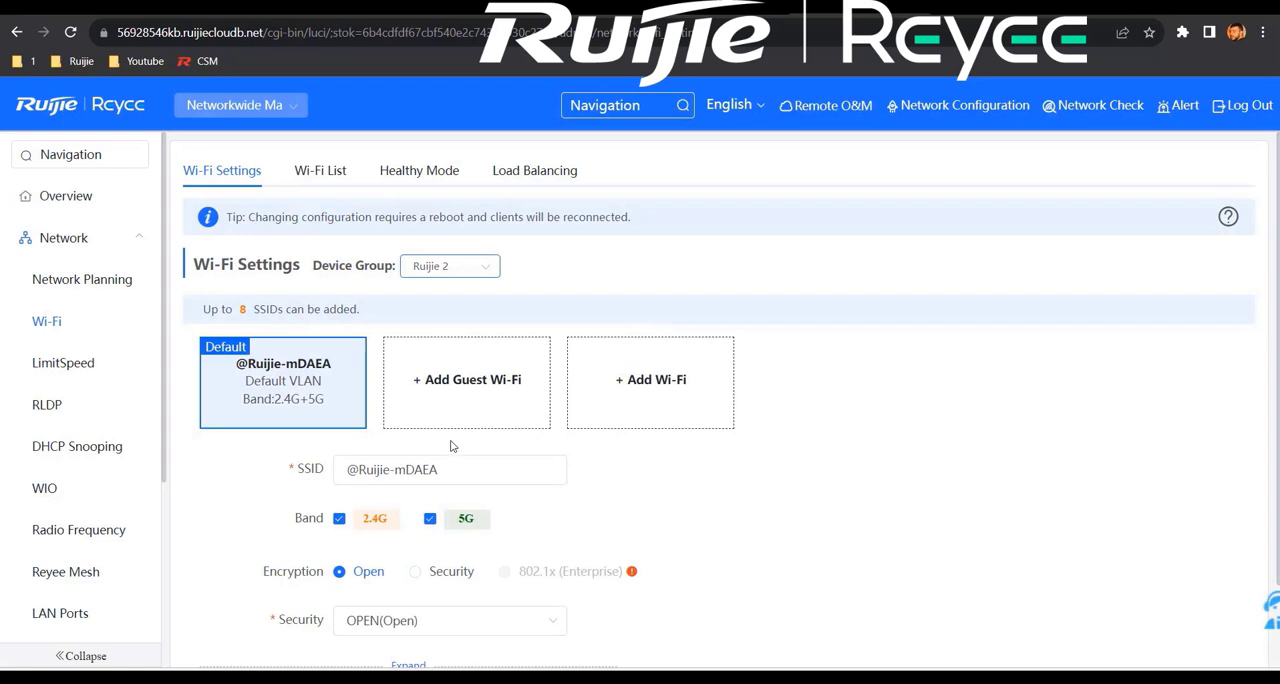
{"action": "triple_click", "coordinate": [465, 464]}
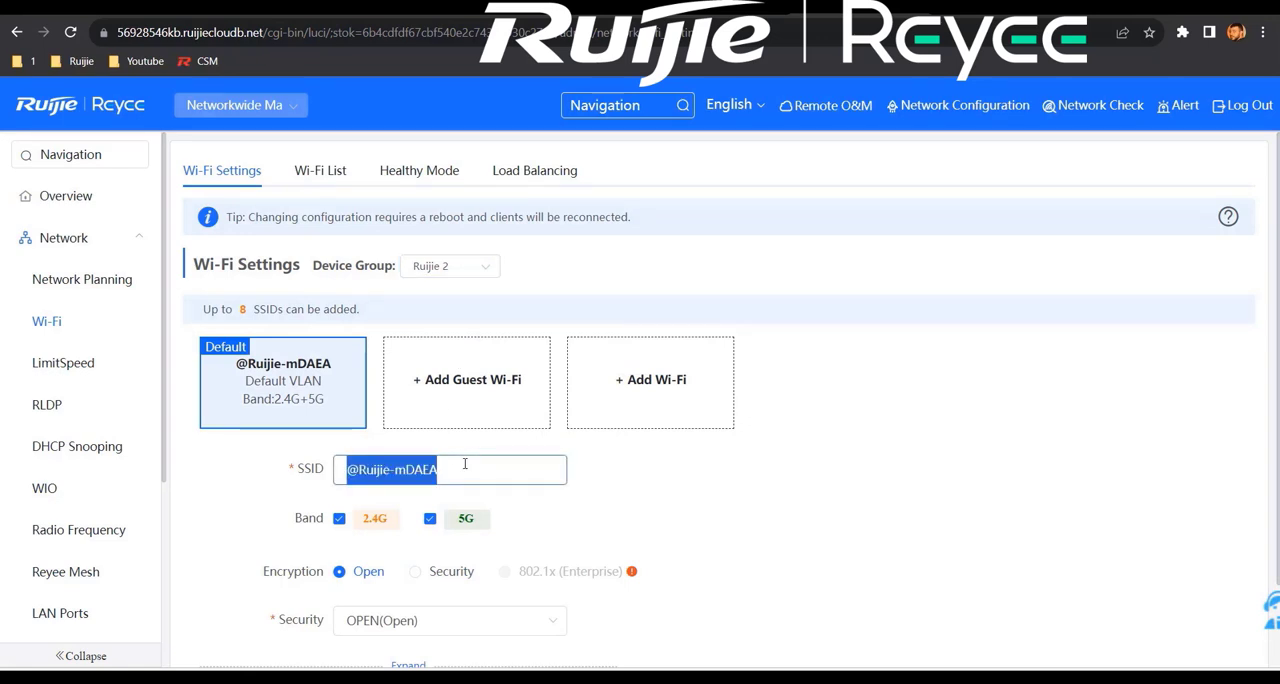
{"action": "type", "text": "Ruijie 2"}
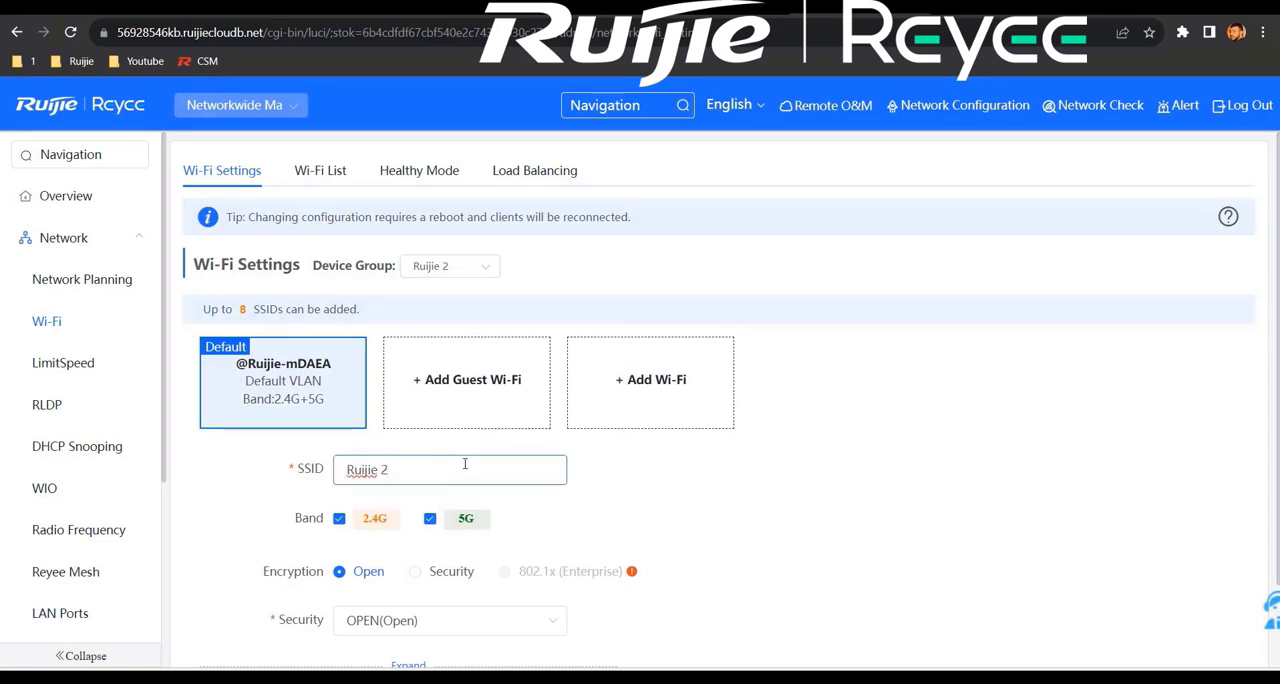
Step: Switch the Ruijie 2 SSID's encryption to Security with WPA/WPA2-PSK and enter the Wi-Fi password
{"action": "scroll", "coordinate": [465, 464], "scroll_direction": "down", "scroll_amount": 1}
{"action": "left_click", "coordinate": [436, 567]}
{"action": "left_click", "coordinate": [414, 474]}
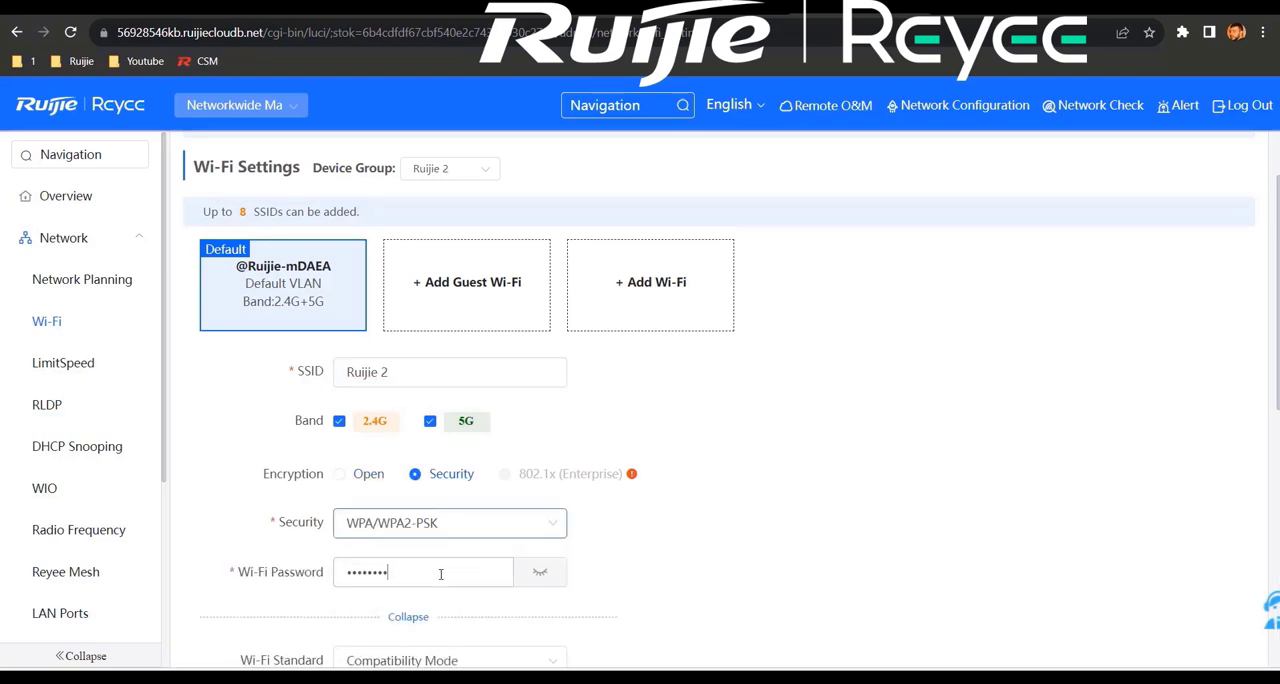
Step: Choose Add VLAN for the SSID and create a gateway LAN entry with IP address 192.168.100.1 and VLAN ID 100
{"action": "scroll", "coordinate": [440, 574], "scroll_direction": "down", "scroll_amount": 3}
{"action": "left_click", "coordinate": [507, 428]}
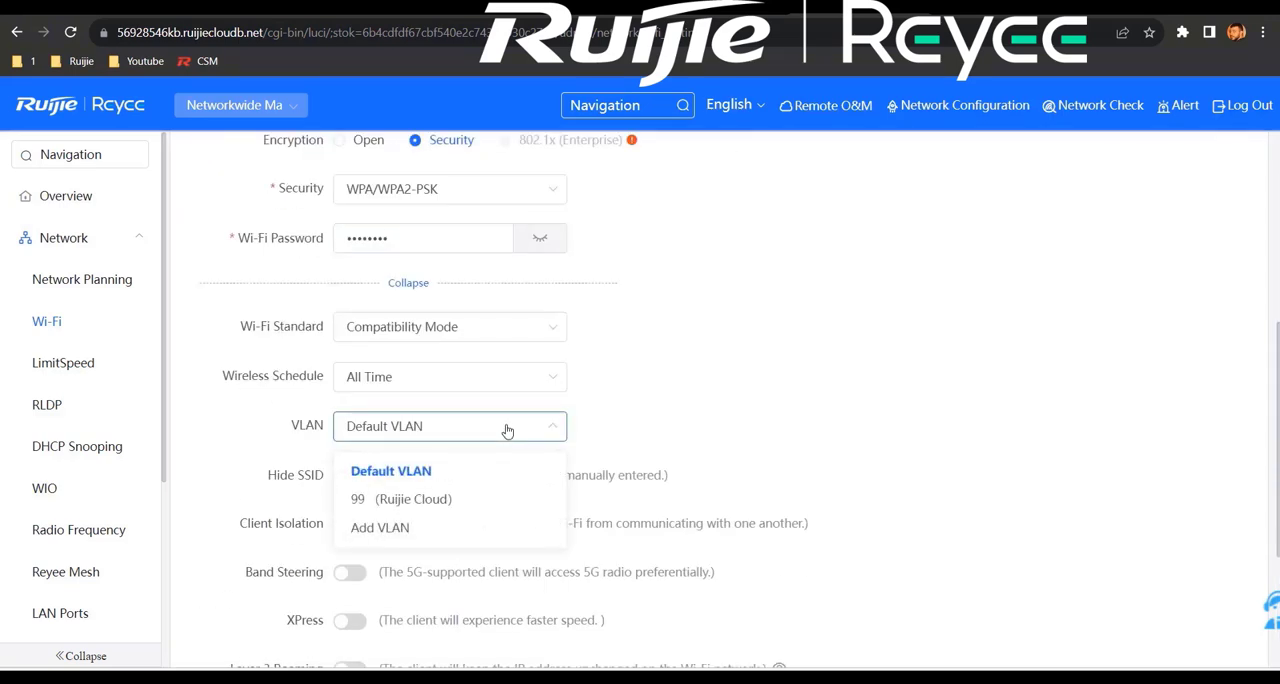
{"action": "left_click", "coordinate": [448, 529]}
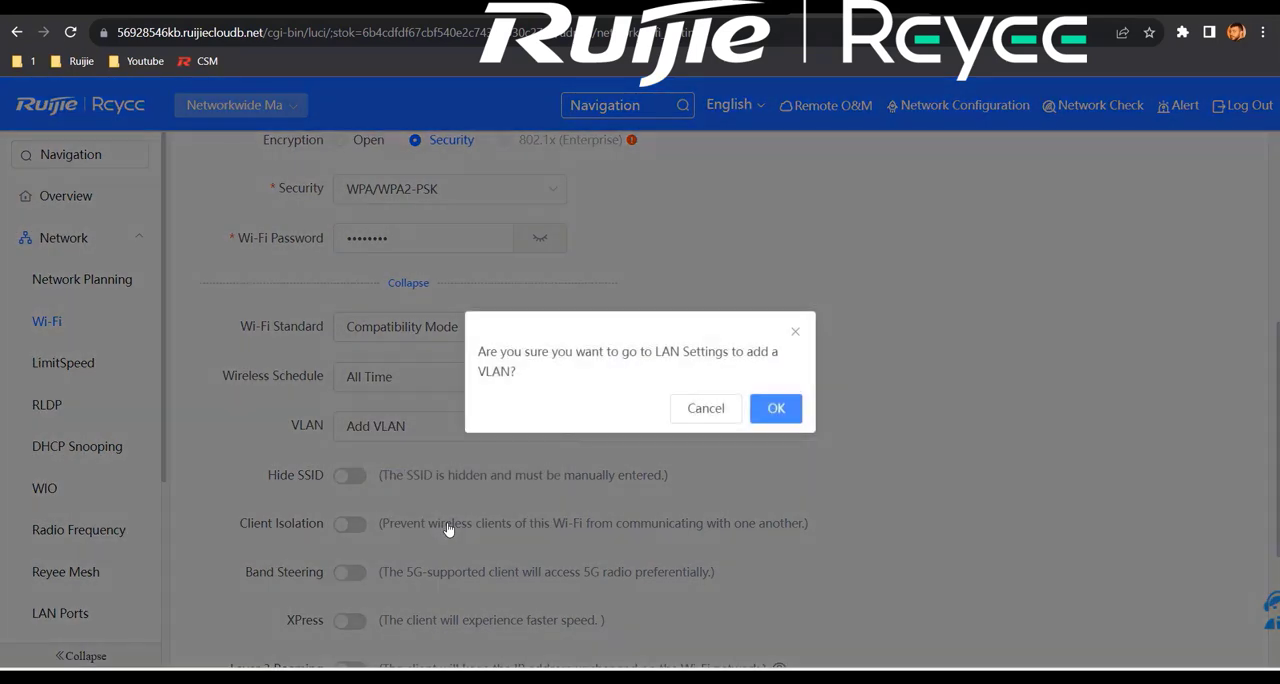
{"action": "left_click", "coordinate": [777, 410]}
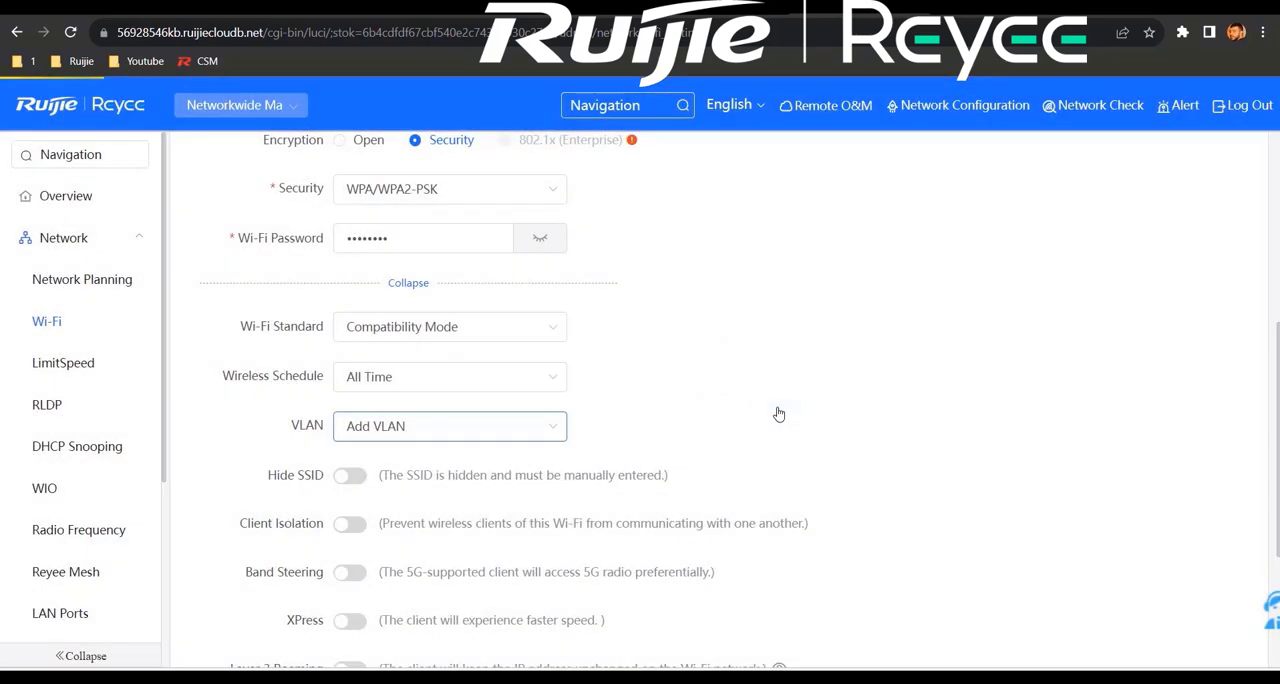
{"action": "left_click", "coordinate": [1073, 385]}
{"action": "type", "text": "192.168.100.1"}
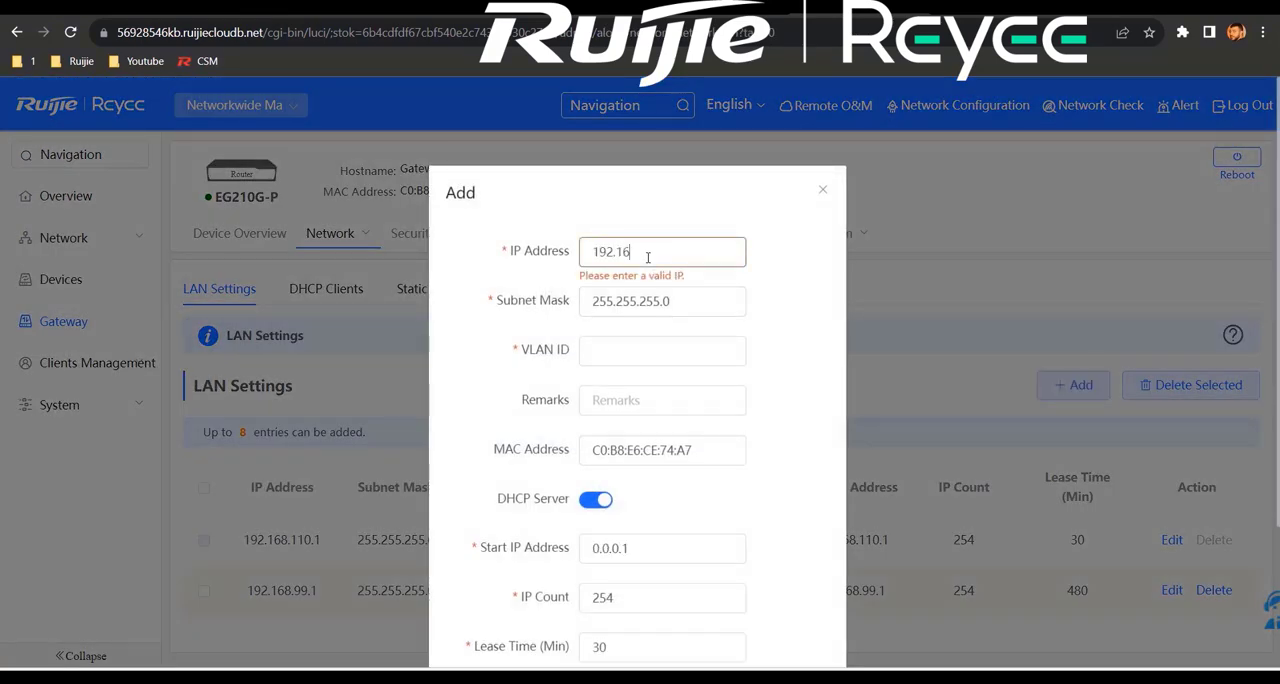
{"action": "left_click", "coordinate": [660, 347]}
{"action": "type", "text": "100"}
{"action": "scroll", "coordinate": [691, 374], "scroll_direction": "down", "scroll_amount": 2}
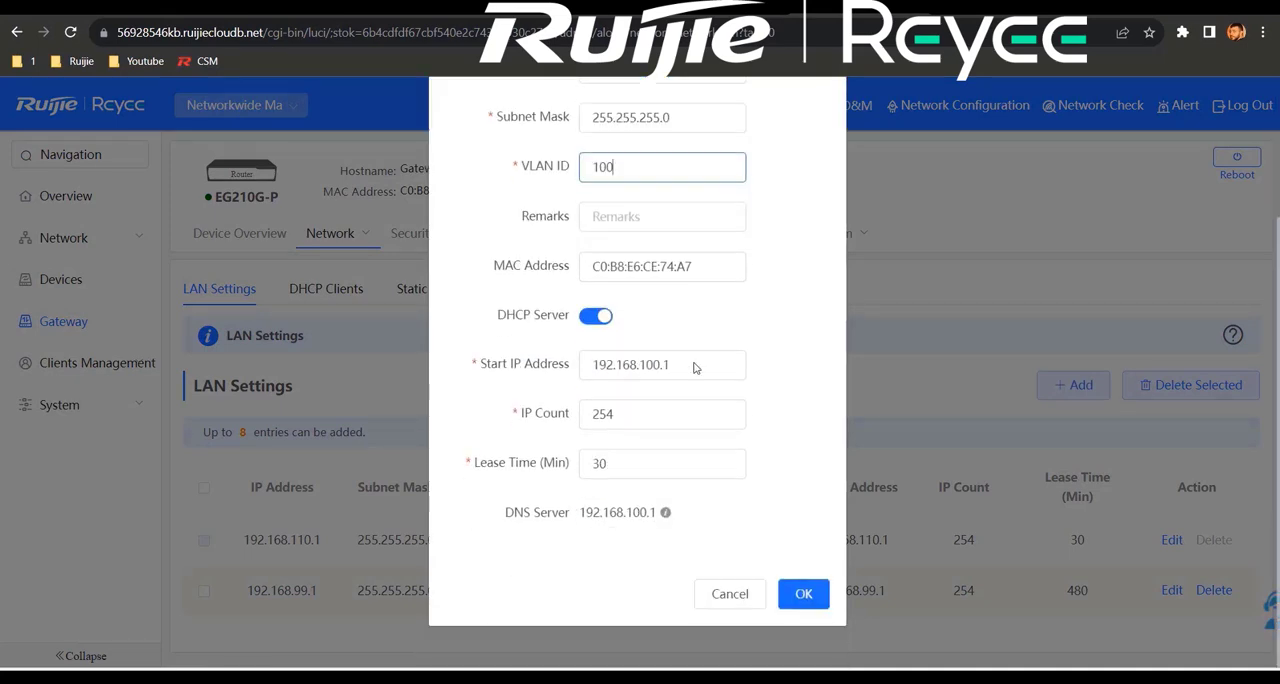
{"action": "left_click", "coordinate": [809, 600]}
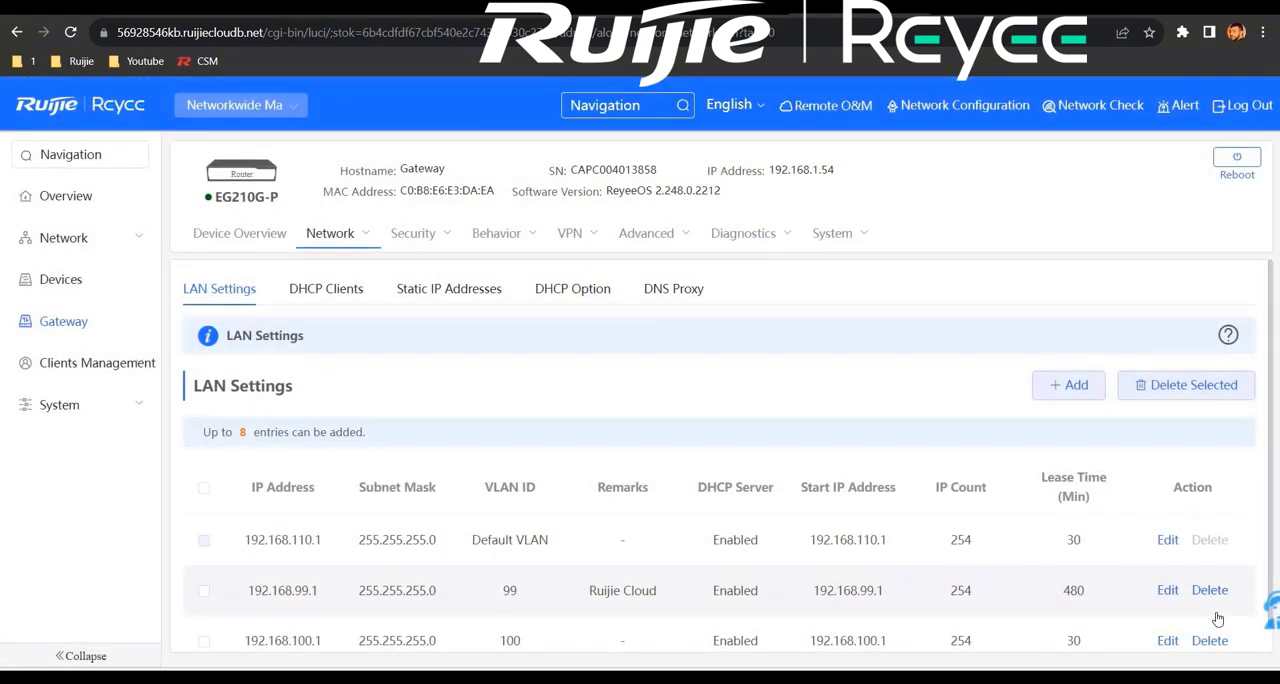
Step: Open the network's Wi-Fi settings for the Ruijie 2 device group and set its default SSID to Ruijie 2
{"action": "left_click", "coordinate": [108, 240]}
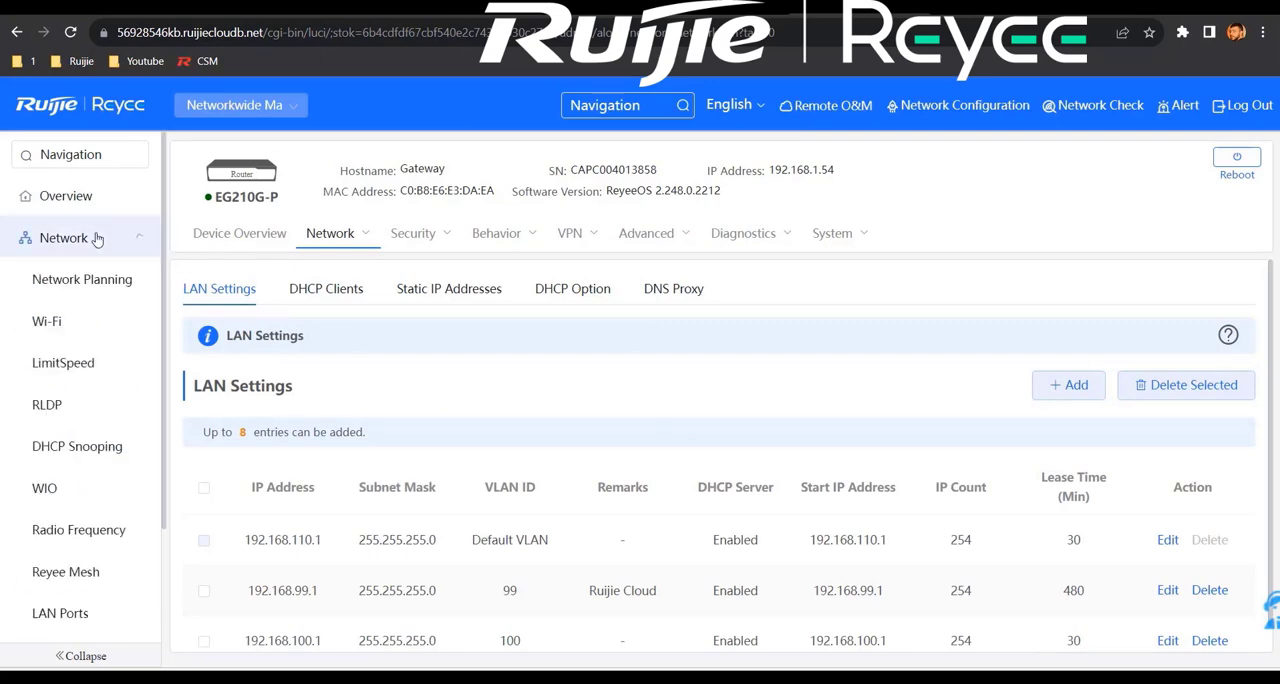
{"action": "left_click", "coordinate": [73, 324]}
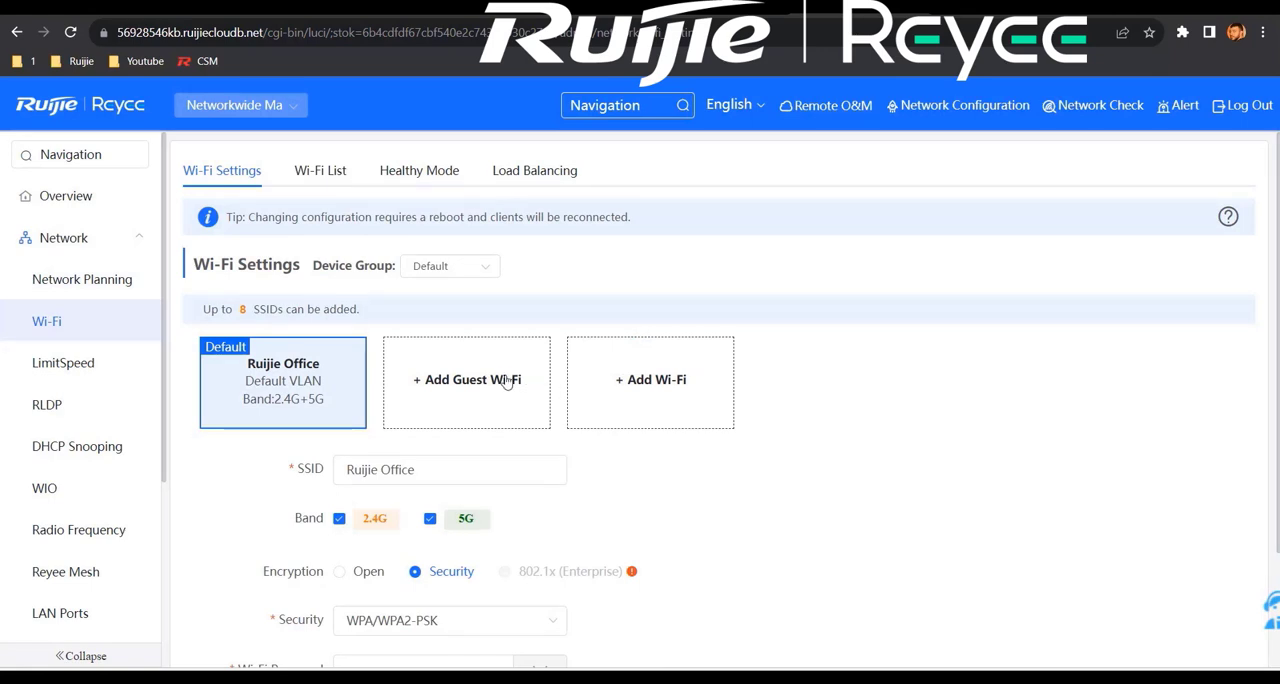
{"action": "left_click", "coordinate": [470, 267]}
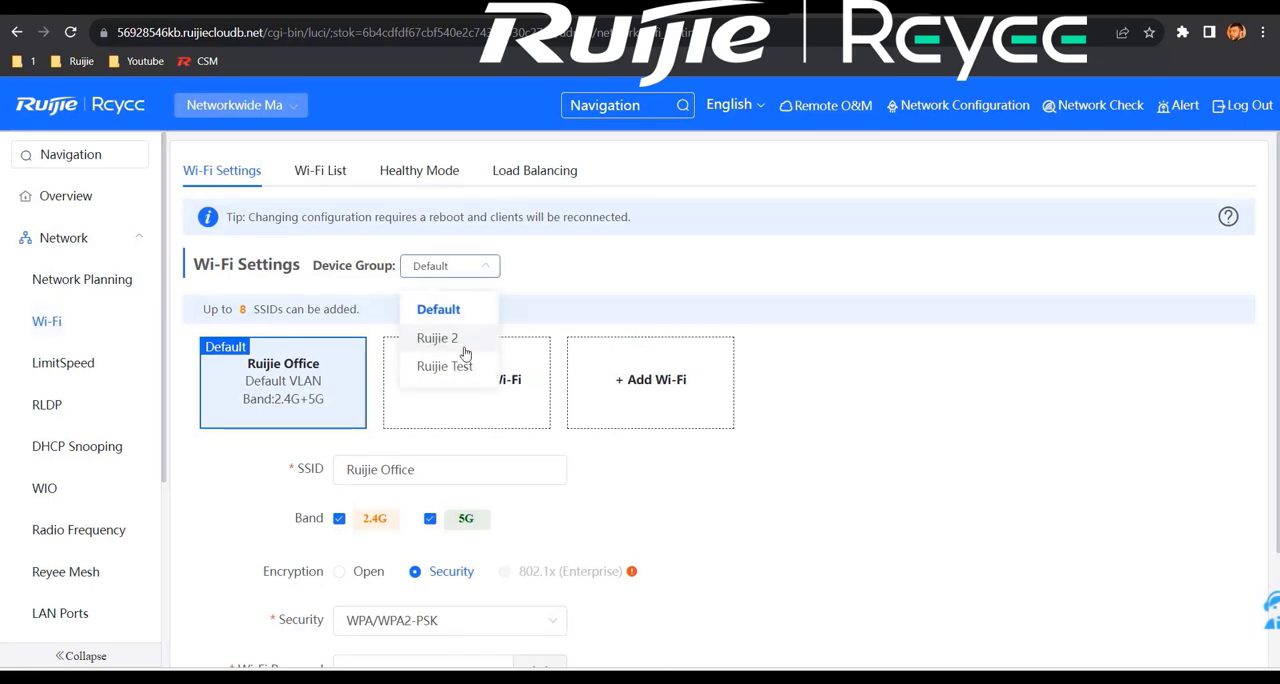
{"action": "left_click", "coordinate": [490, 338]}
{"action": "triple_click", "coordinate": [459, 293]}
{"action": "type", "text": "Ruijie 2"}
Step: Assign VLAN 100 to the Ruijie 2 SSID in its expanded settings and save the Wi-Fi configuration
{"action": "left_click", "coordinate": [417, 391]}
{"action": "scroll", "coordinate": [463, 534], "scroll_direction": "down", "scroll_amount": 4}
{"action": "left_click", "coordinate": [491, 345]}
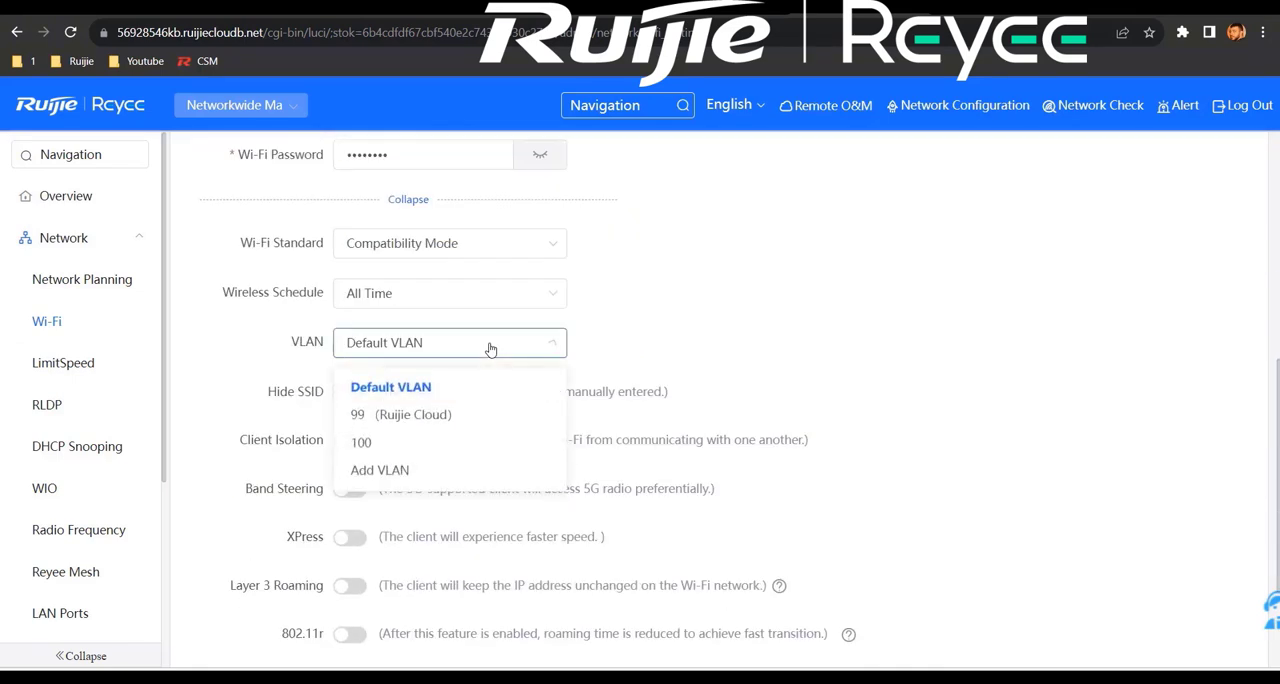
{"action": "left_click", "coordinate": [426, 447]}
{"action": "scroll", "coordinate": [628, 440], "scroll_direction": "down", "scroll_amount": 4}
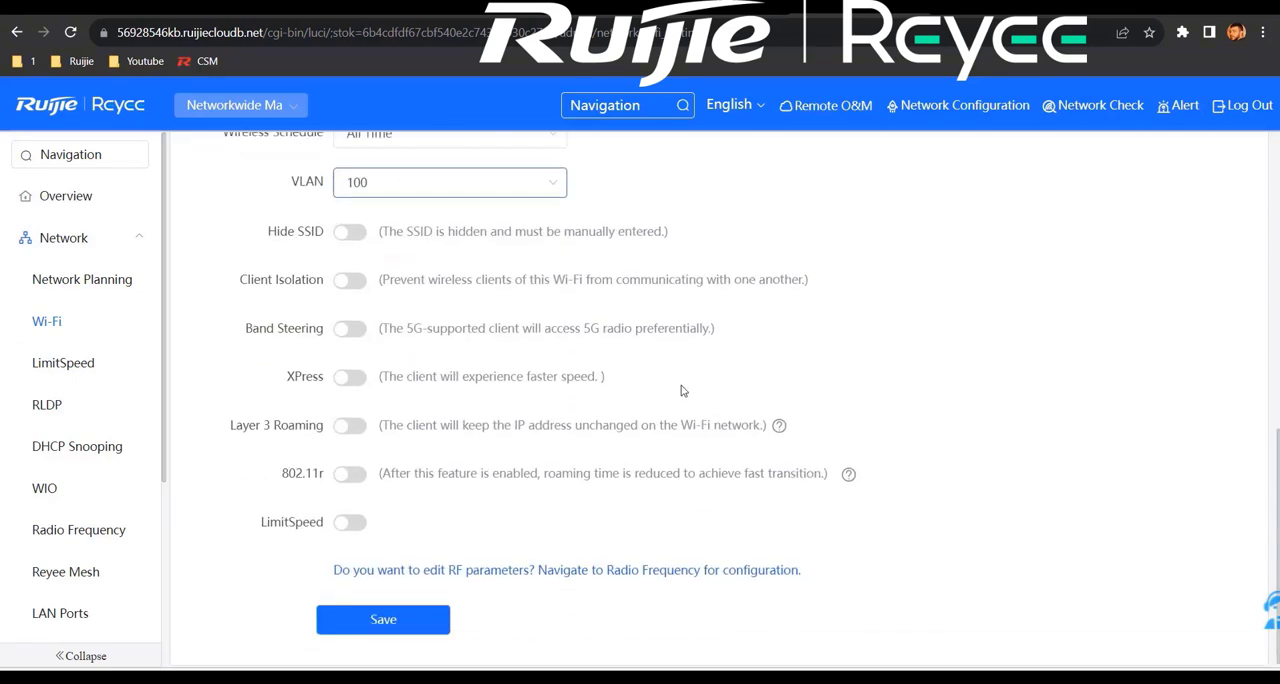
{"action": "left_click", "coordinate": [403, 614]}
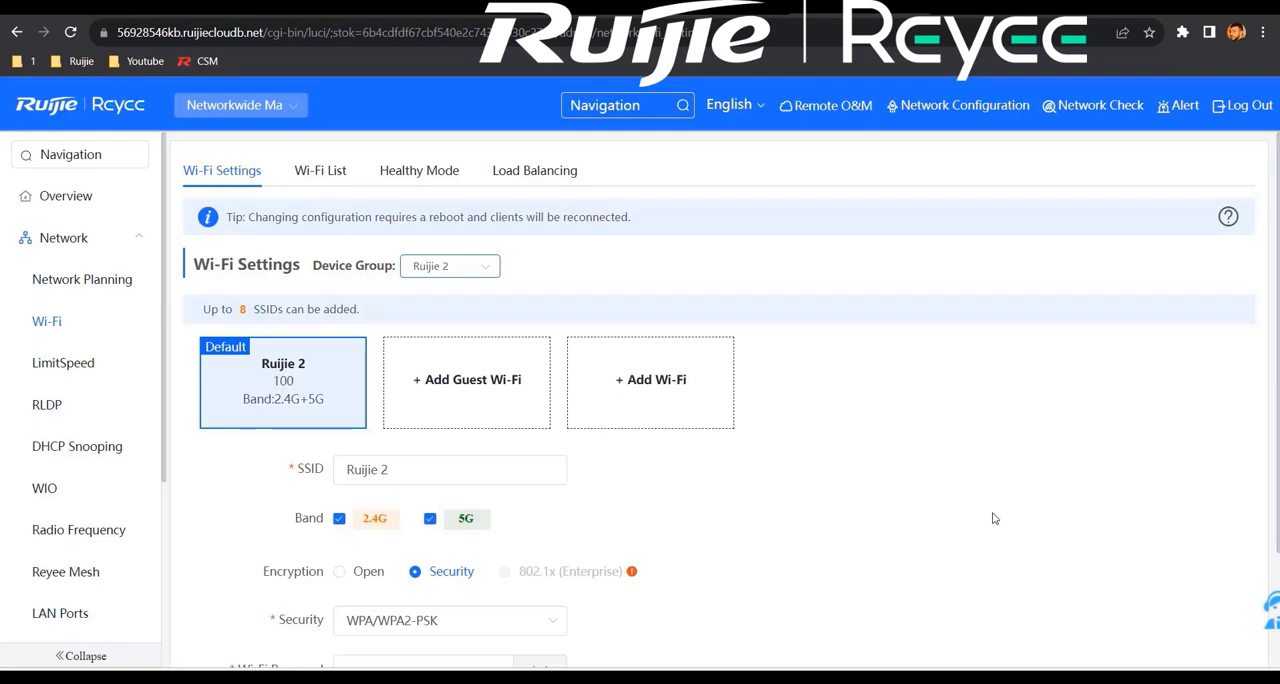
Step: Go from the overview to network planning management and expand the VLAN100 entry
{"action": "left_click", "coordinate": [70, 197]}
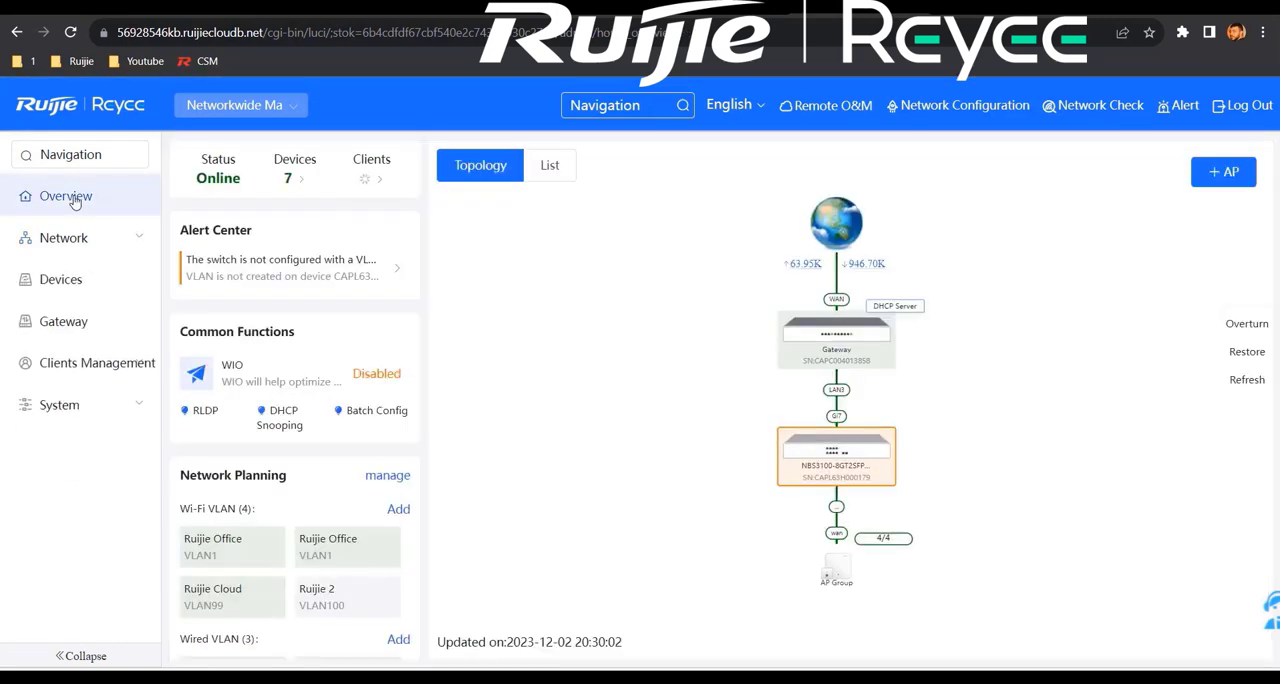
{"action": "left_click_drag", "start_coordinate": [287, 476], "coordinate": [180, 476]}
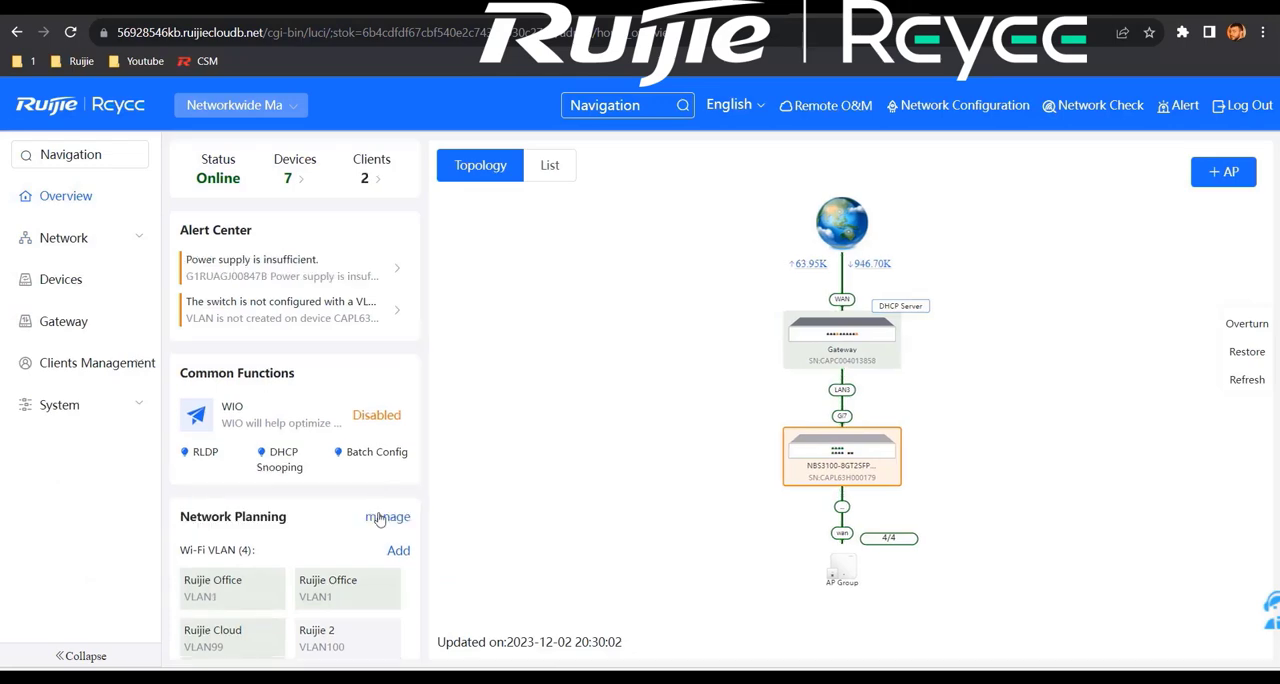
{"action": "left_click", "coordinate": [387, 516]}
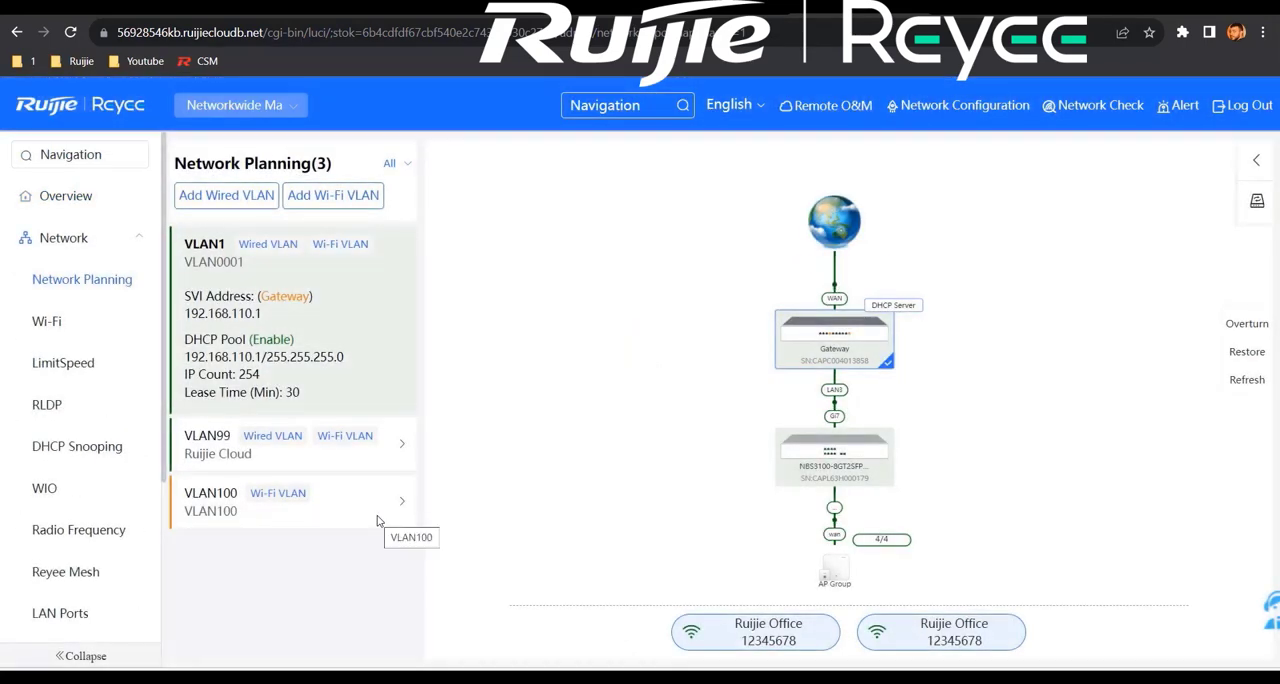
{"action": "left_click", "coordinate": [359, 513]}
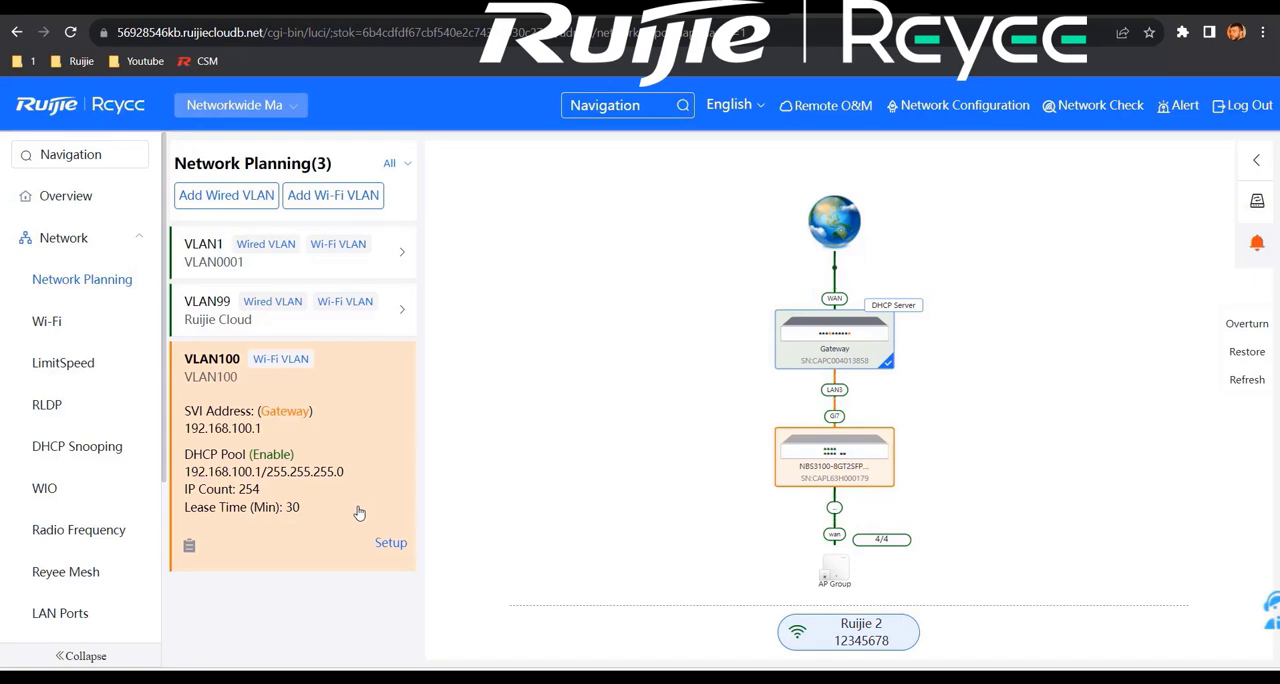
Step: Set up VLAN100 as a wired VLAN with the description Ruijie 2, then save and apply the configuration
{"action": "left_click", "coordinate": [389, 545]}
{"action": "left_click", "coordinate": [546, 225]}
{"action": "type", "text": "Ruijie 2"}
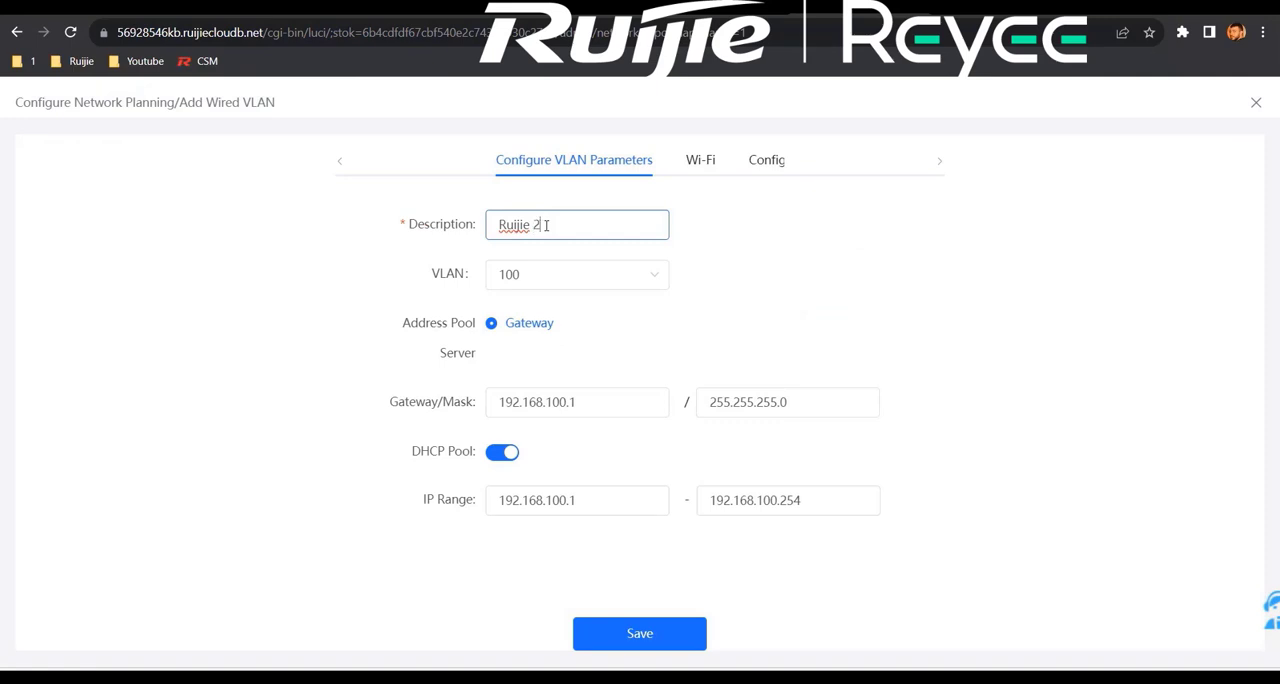
{"action": "left_click", "coordinate": [695, 638]}
{"action": "left_click", "coordinate": [700, 640]}
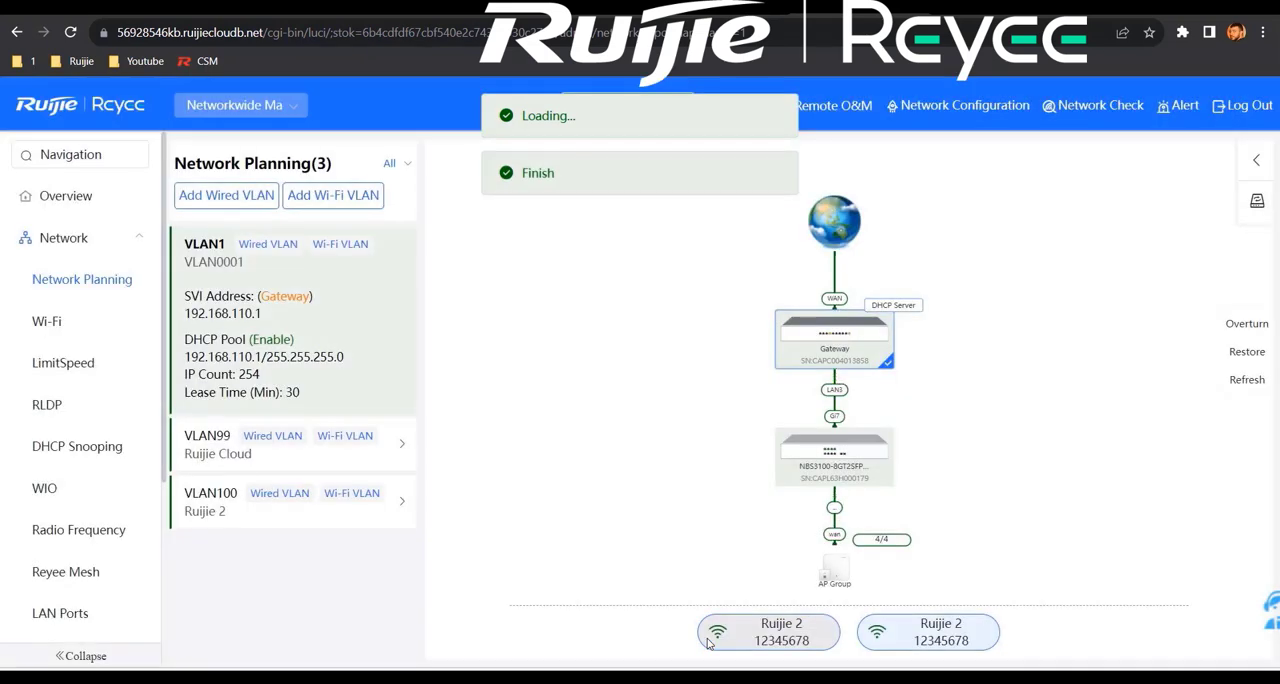
Step: Expand the VLAN100 entry and the topology's AP group to examine which access points belong to VLAN100
{"action": "left_click", "coordinate": [310, 517]}
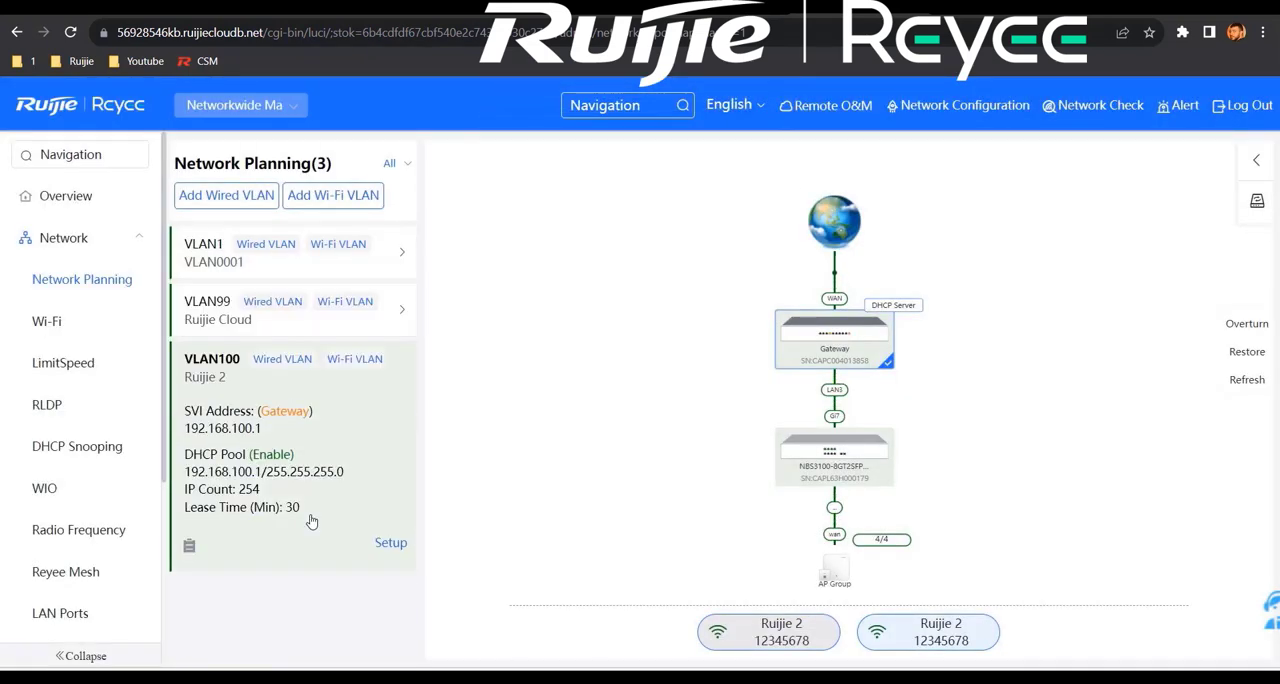
{"action": "left_click", "coordinate": [837, 569]}
{"action": "scroll", "coordinate": [855, 570], "scroll_direction": "up", "scroll_amount": 4}
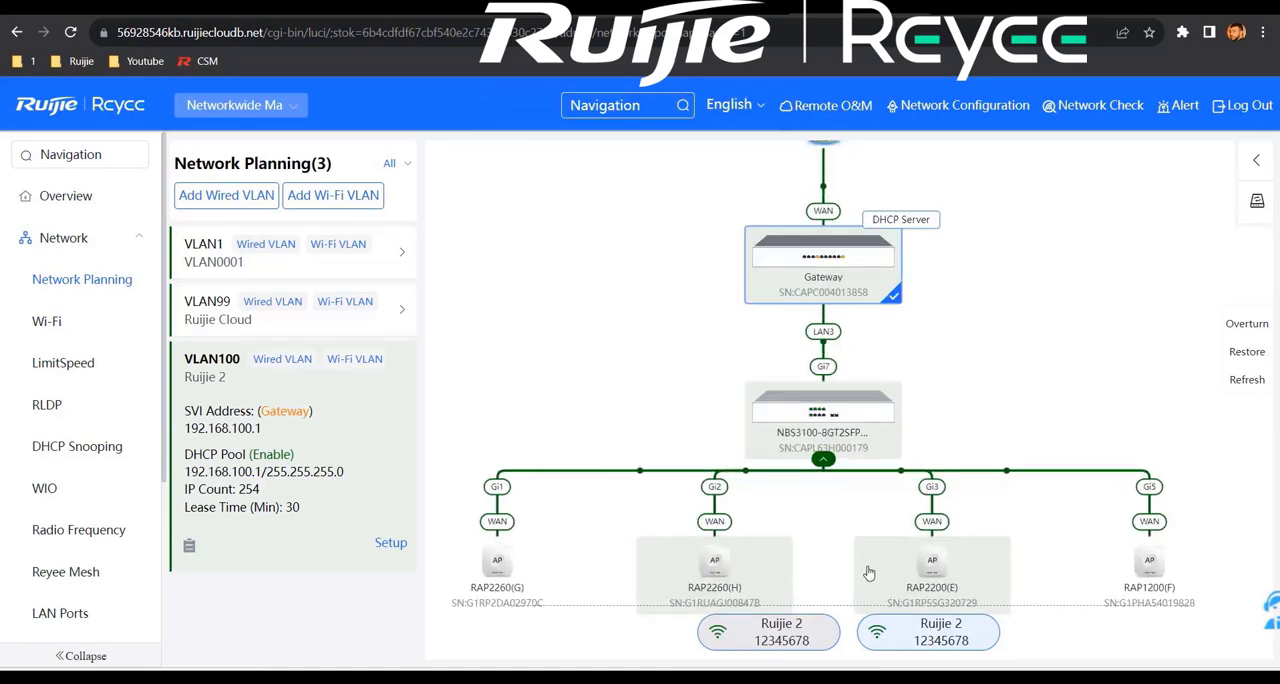
{"action": "left_click_drag", "start_coordinate": [836, 473], "coordinate": [847, 322]}
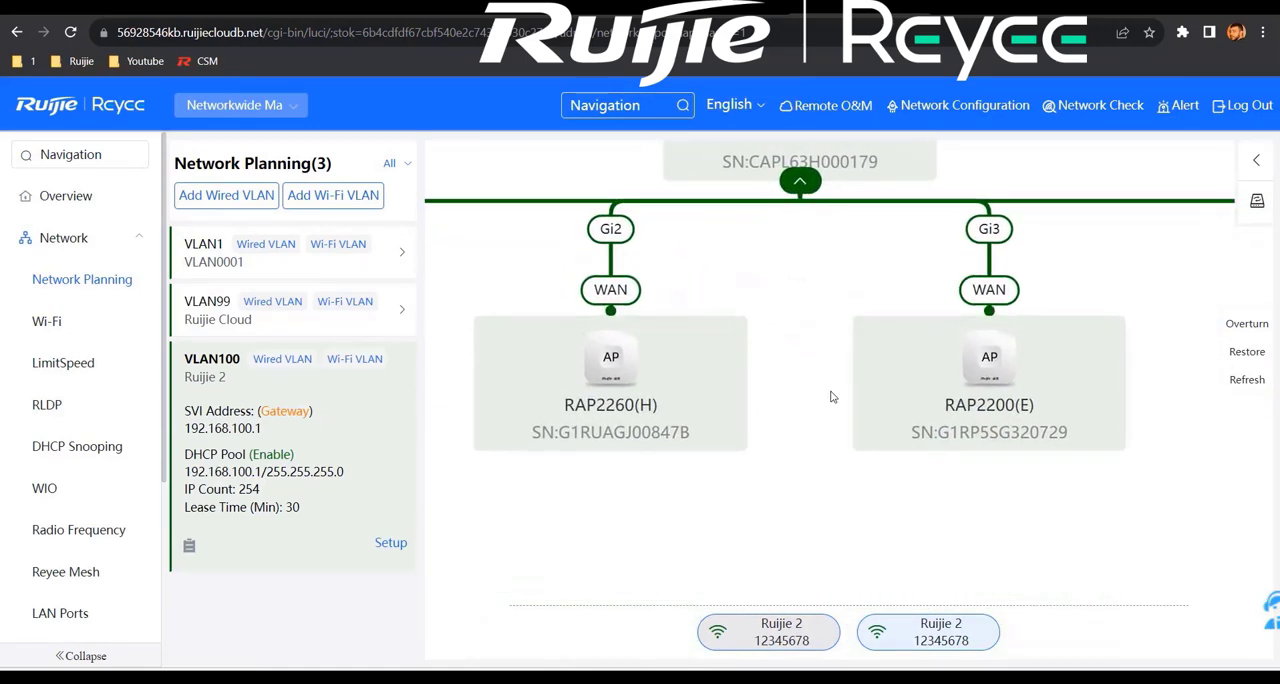
{"action": "left_click_drag", "start_coordinate": [634, 451], "coordinate": [522, 438]}
{"action": "left_click_drag", "start_coordinate": [1004, 449], "coordinate": [1118, 444]}
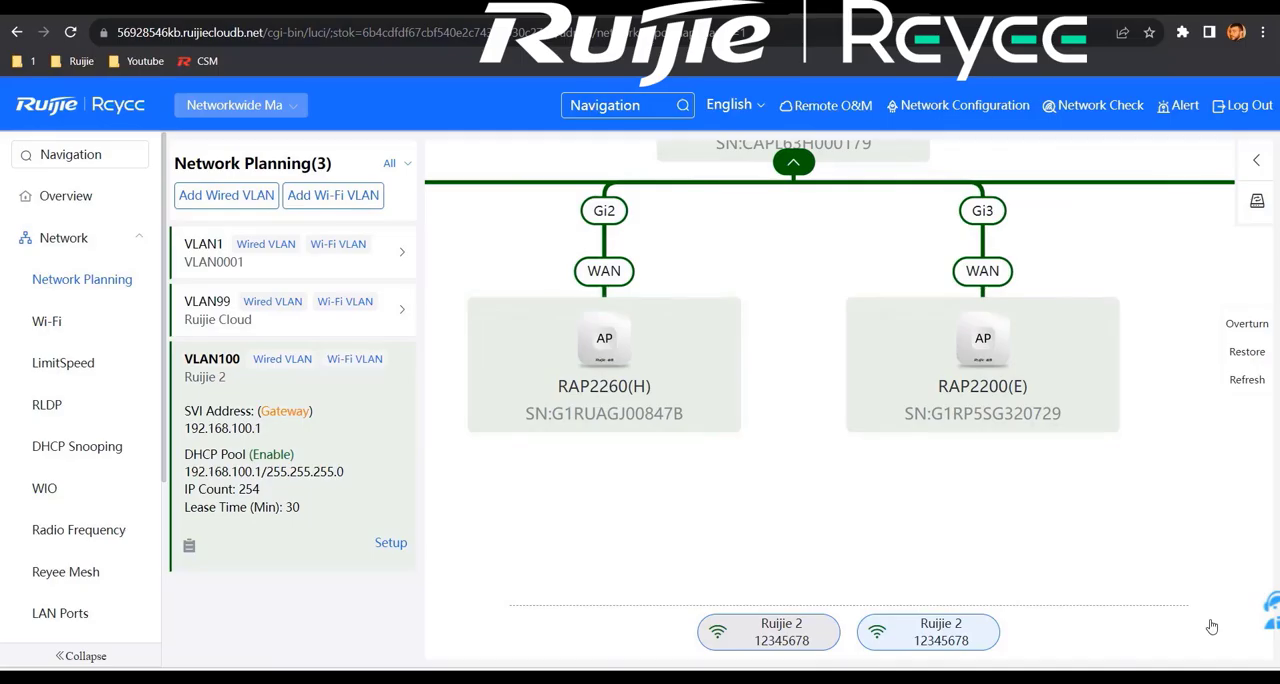